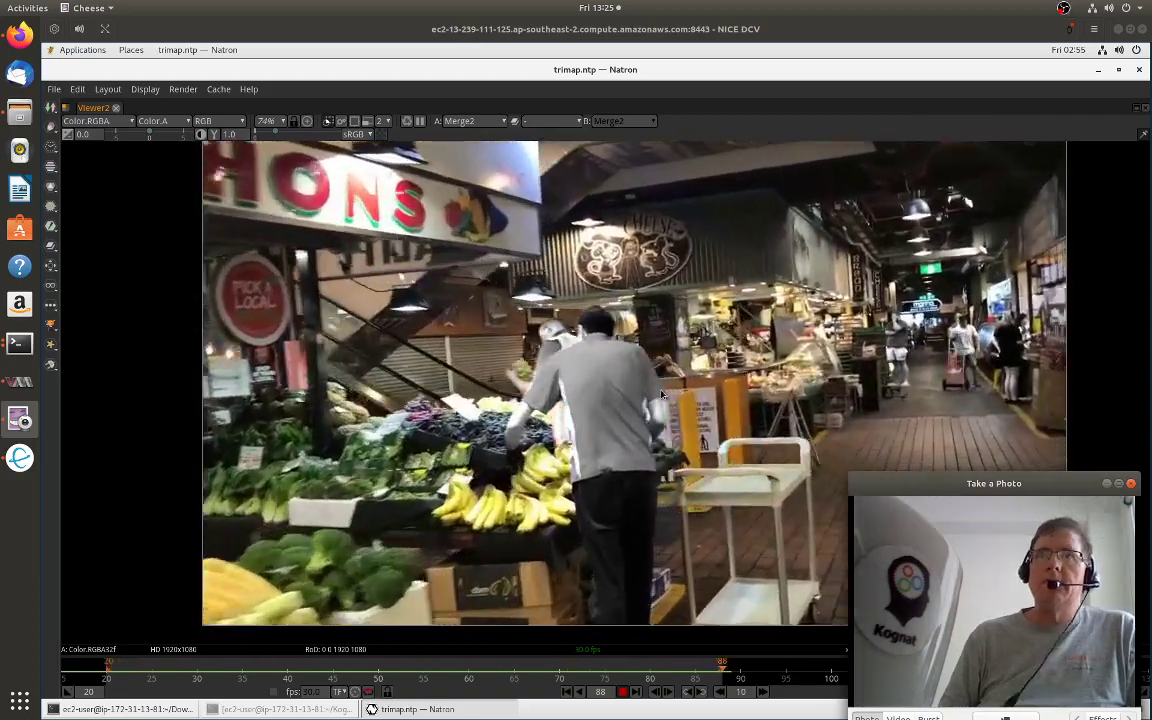
# - Show the original Read2 footage in the viewer and play it with the viewer maximized
pyautogui.press('space')
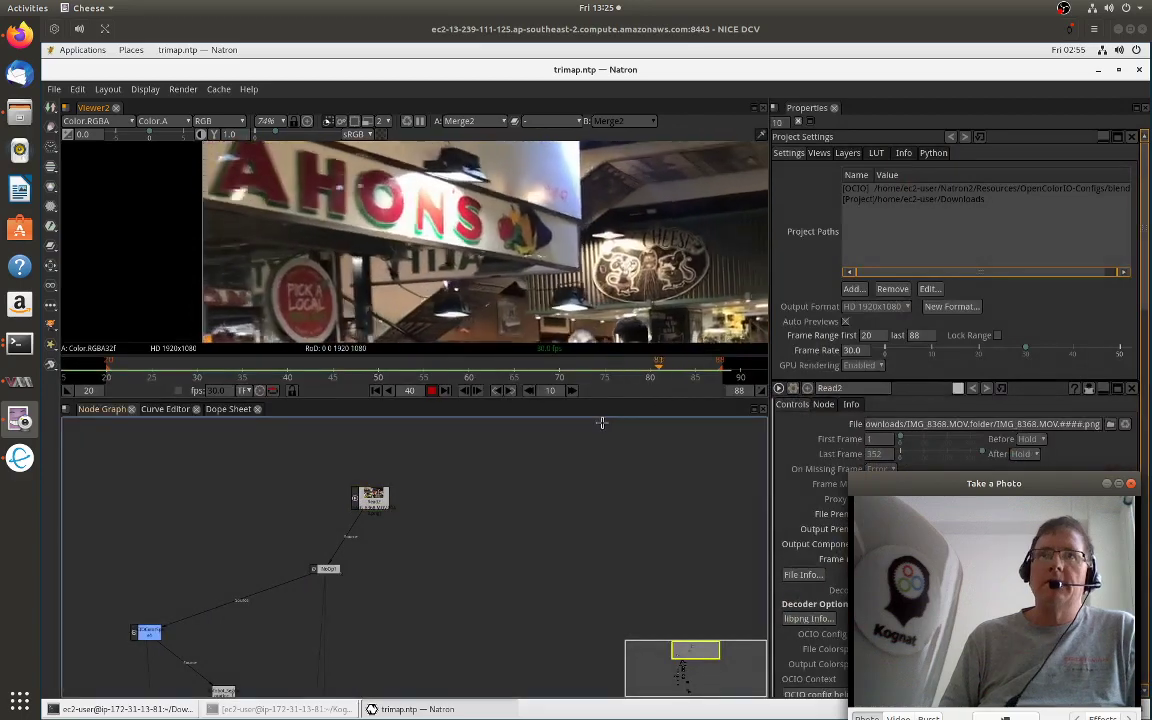
pyautogui.click(371, 500)
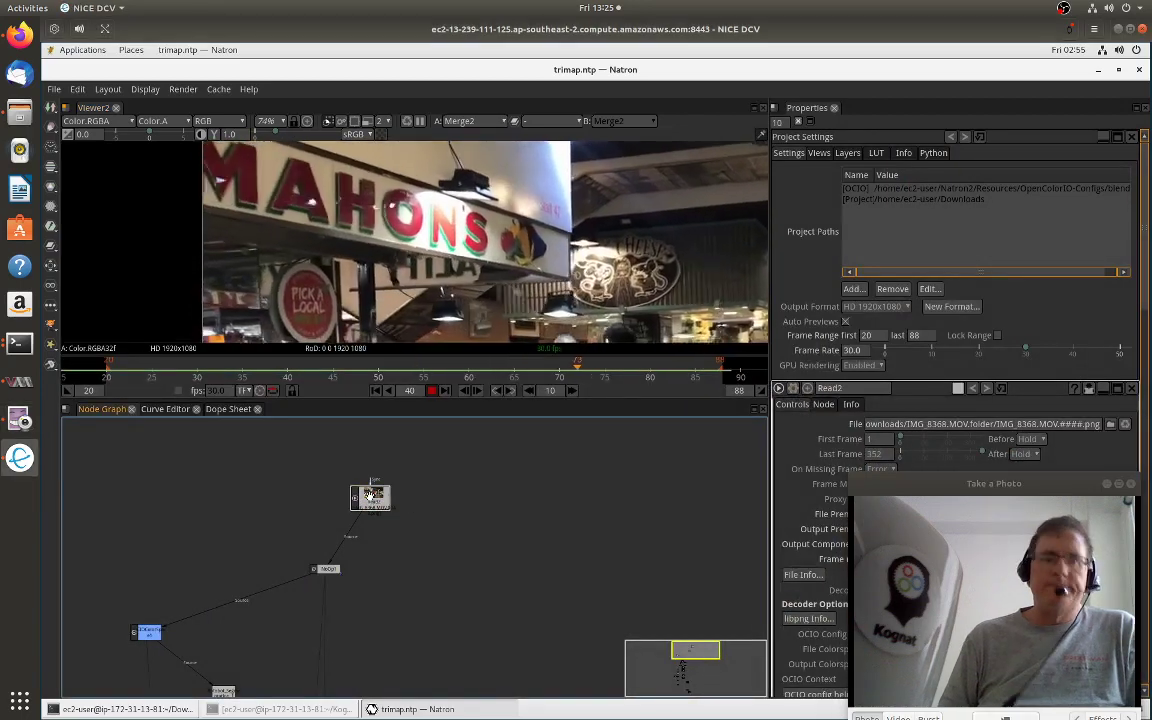
pyautogui.click(371, 497)
pyautogui.press('1')
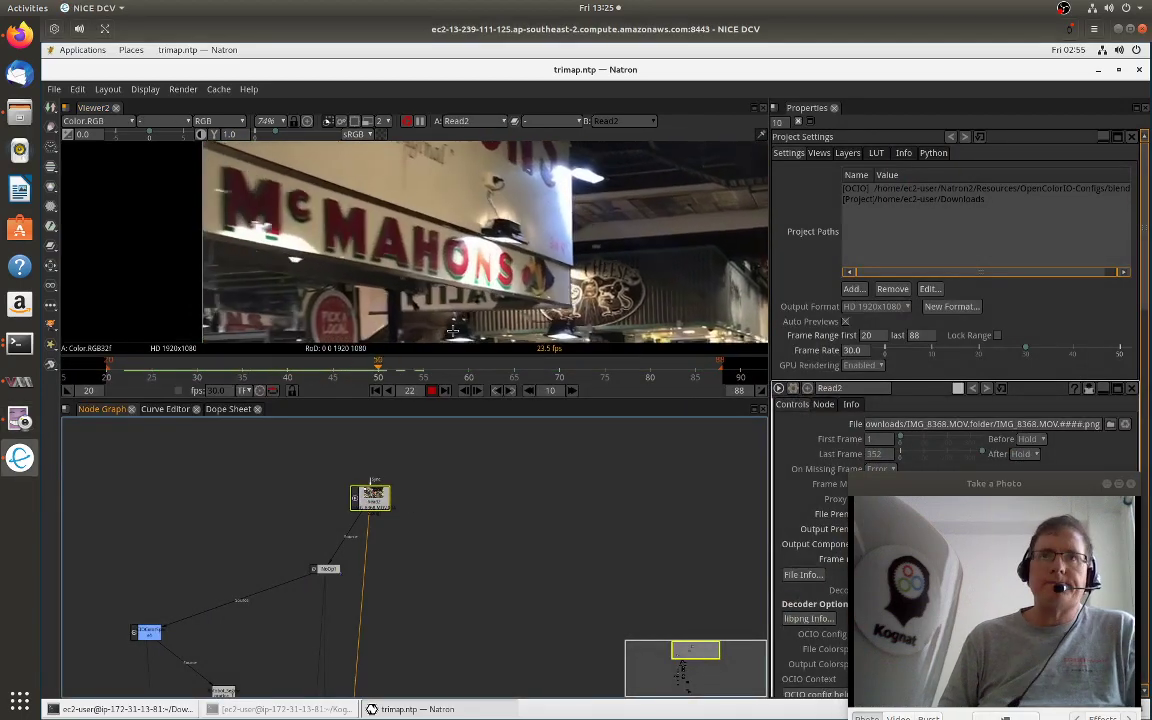
pyautogui.press('space')
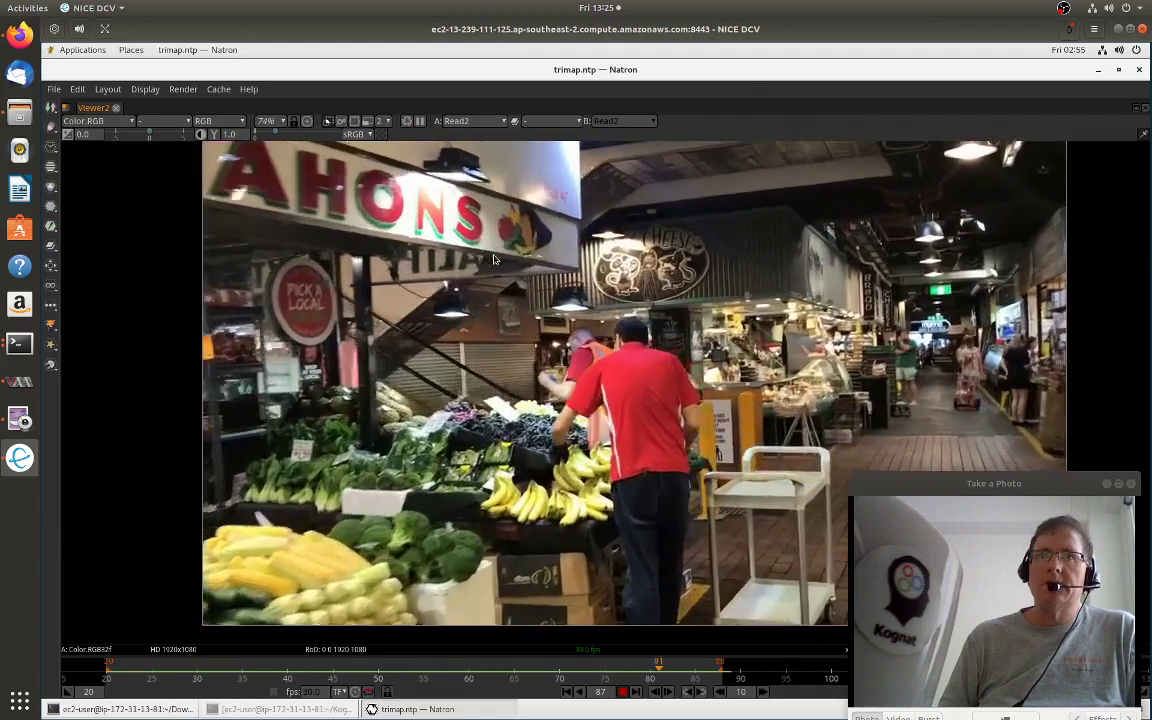
# - Show the Merge2 output in the viewer and play it maximized from frame 21
pyautogui.press('space')
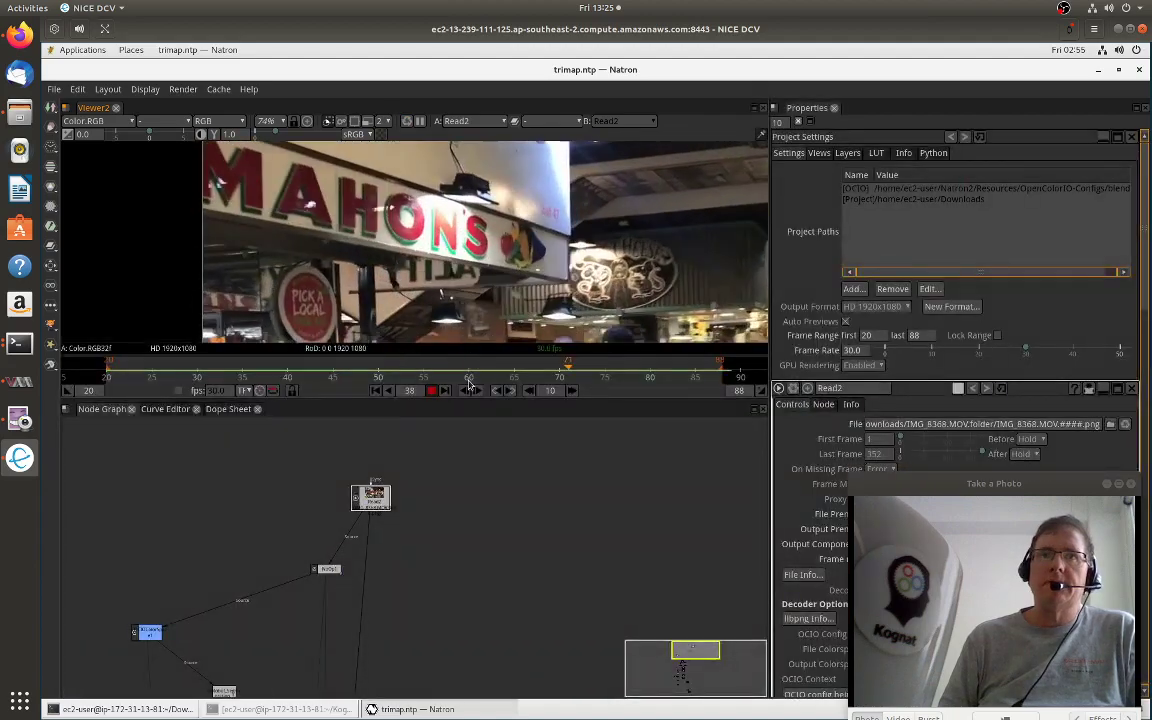
pyautogui.moveTo(481, 599); pyautogui.dragTo(576, 141)
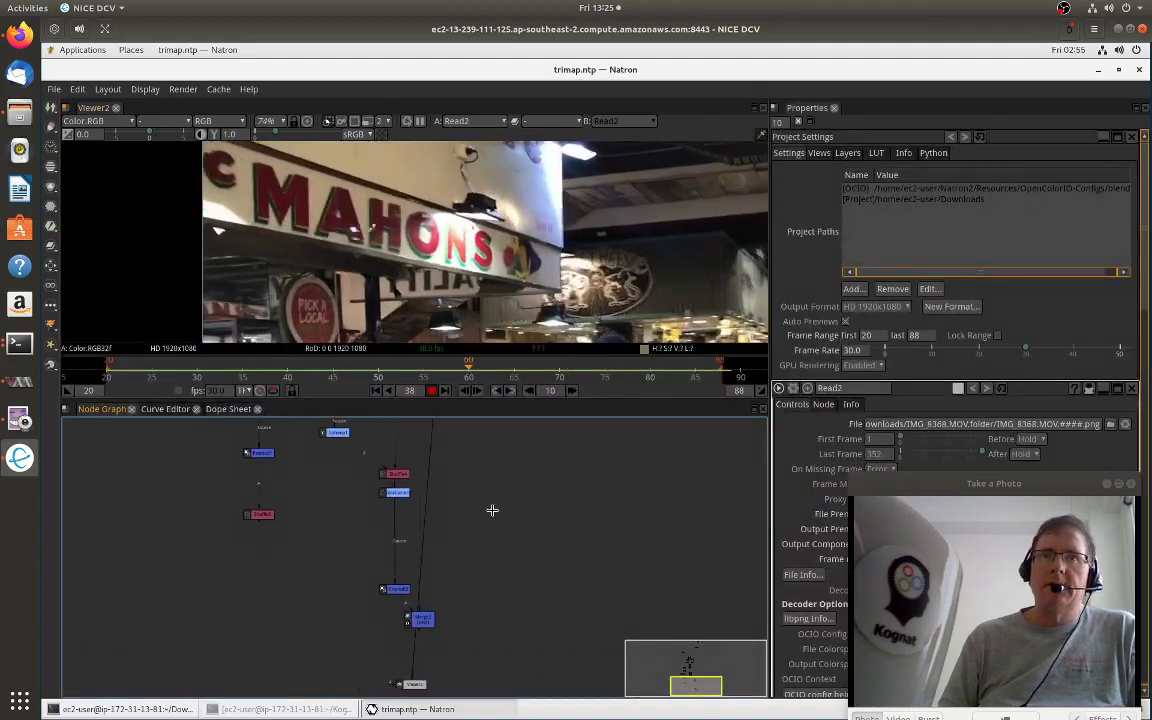
pyautogui.scroll(5, 468, 483)
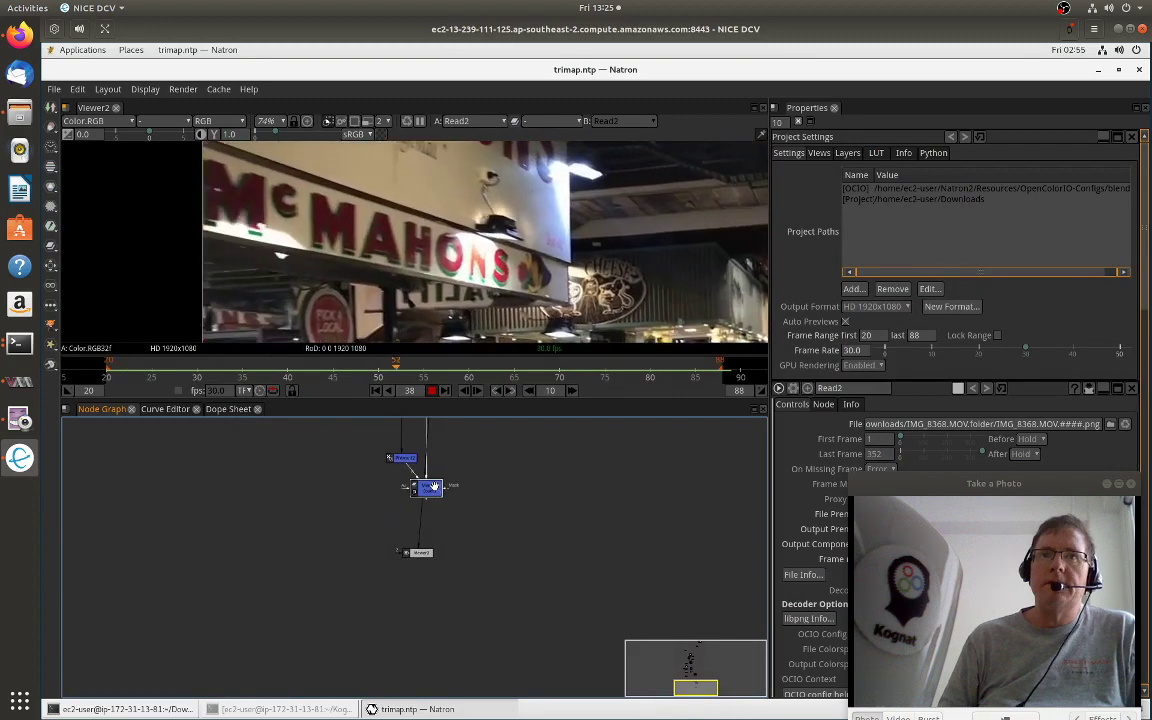
pyautogui.press('1')
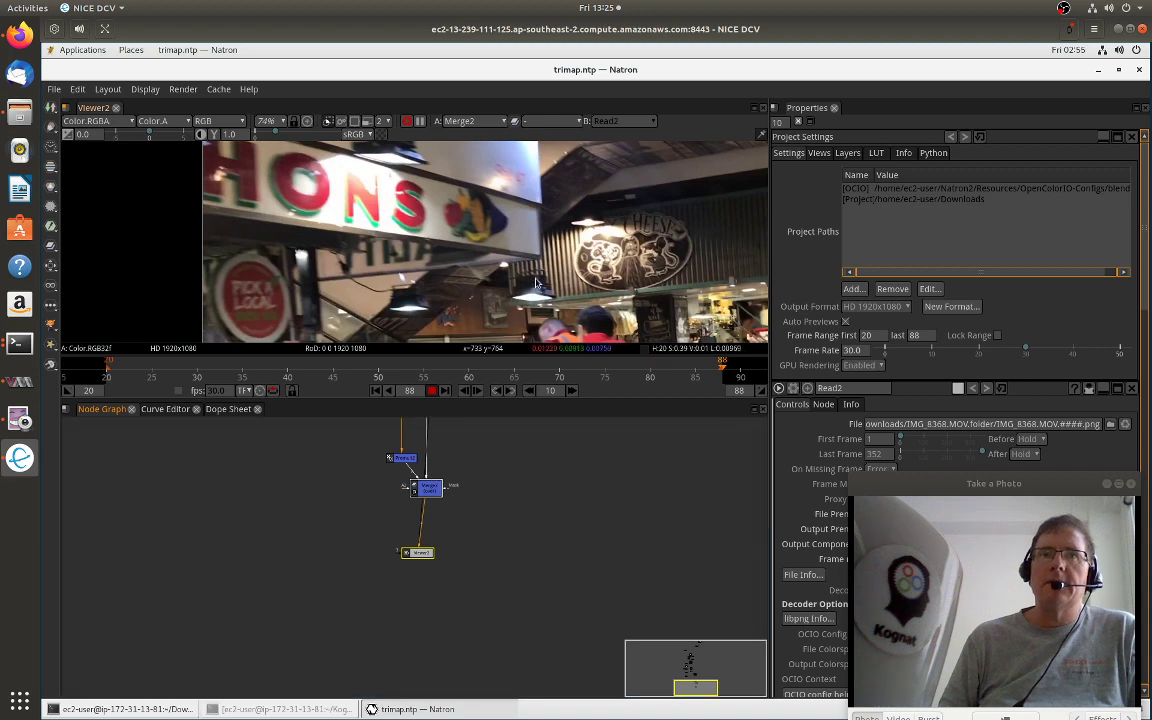
pyautogui.click(116, 373)
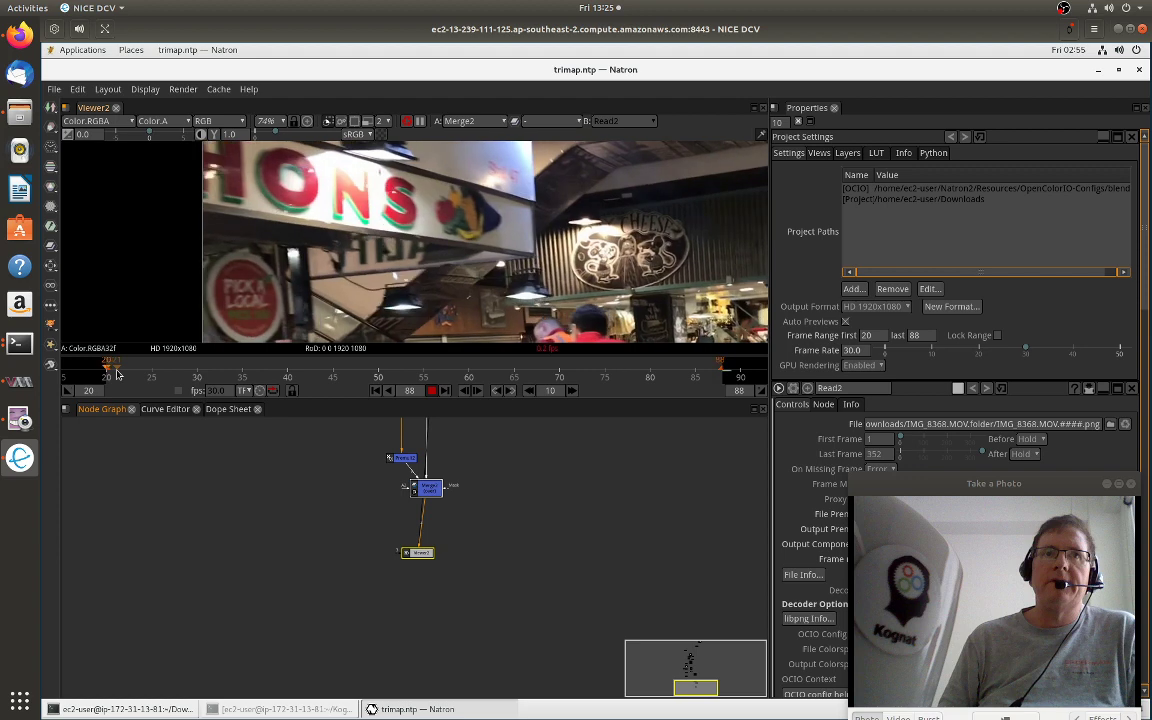
pyautogui.press('space')
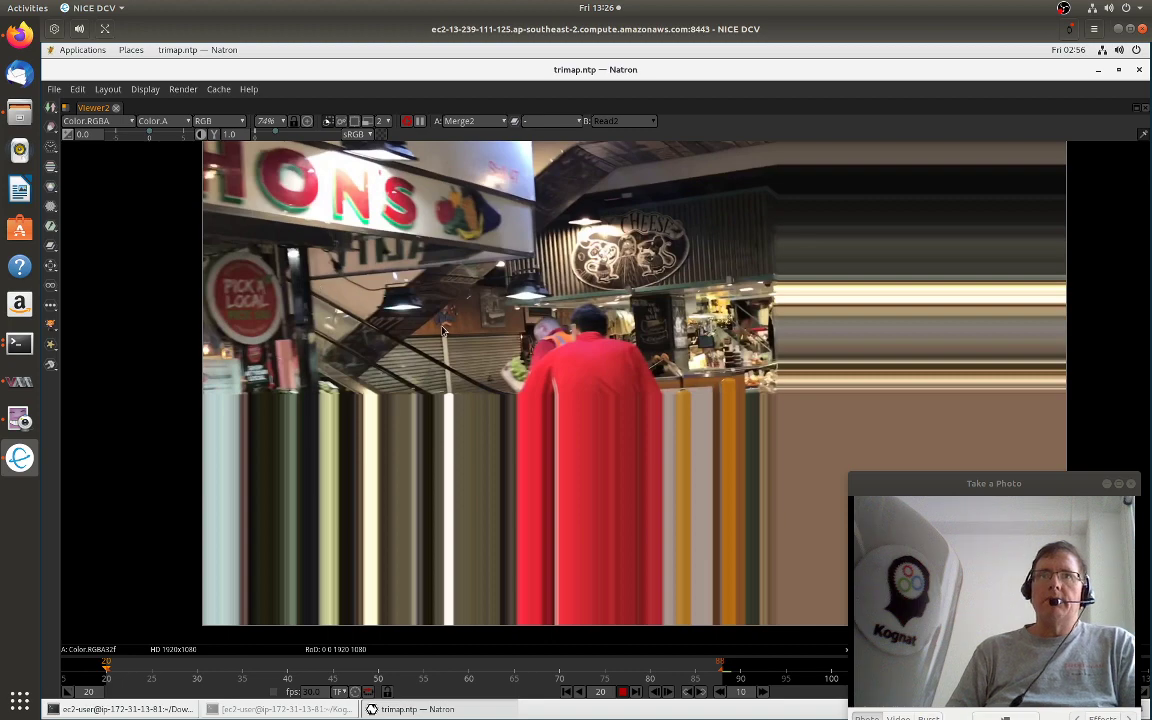
pyautogui.press('l')
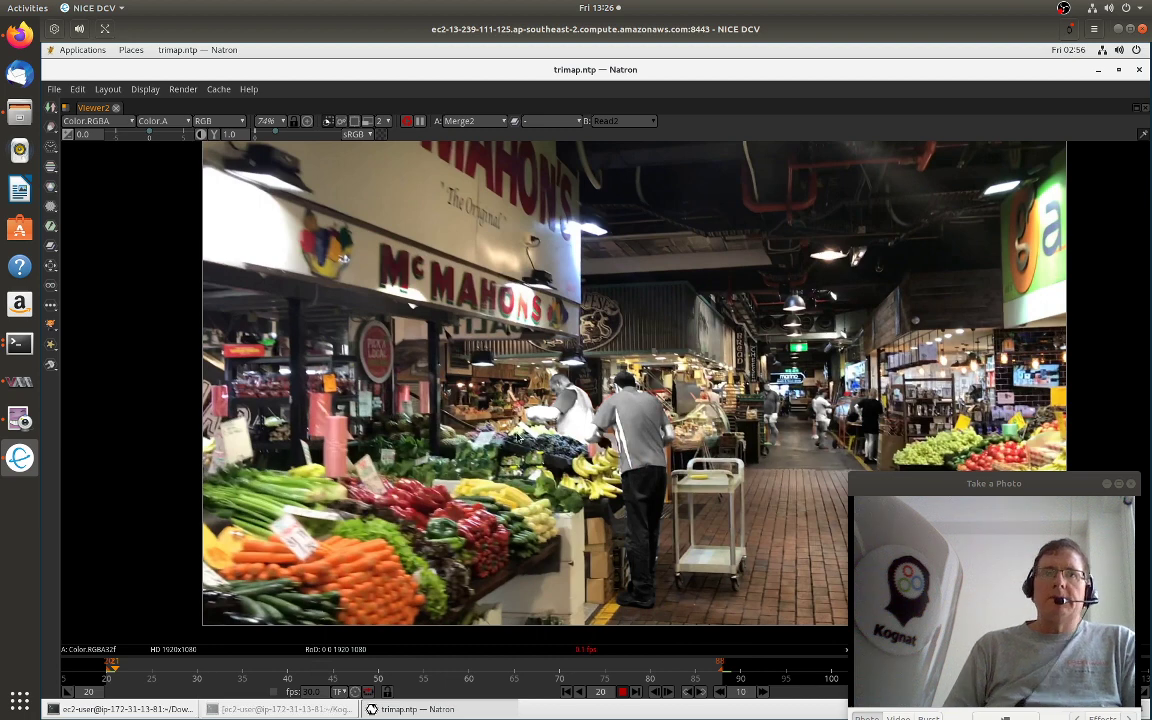
# - Switch to the terminal in the Kognat folder, move its window off the people in the image and run nvidia-smi
pyautogui.click(306, 710)
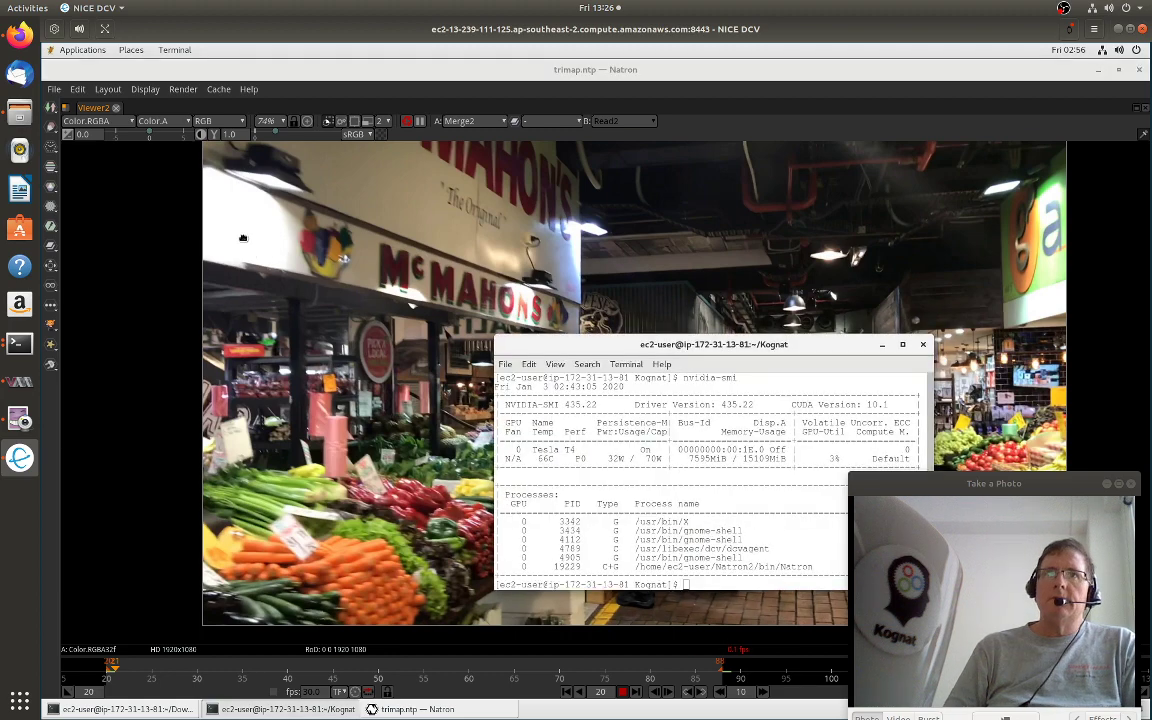
pyautogui.moveTo(632, 344); pyautogui.dragTo(212, 218)
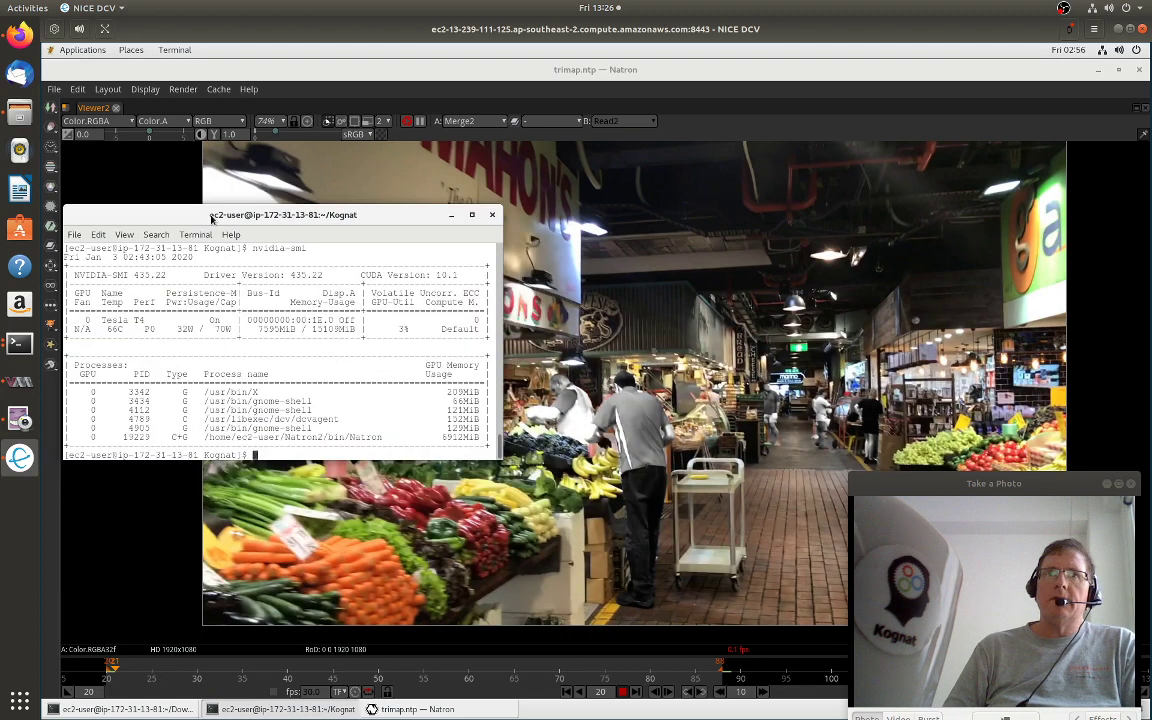
pyautogui.press('Up')
pyautogui.press('Return')
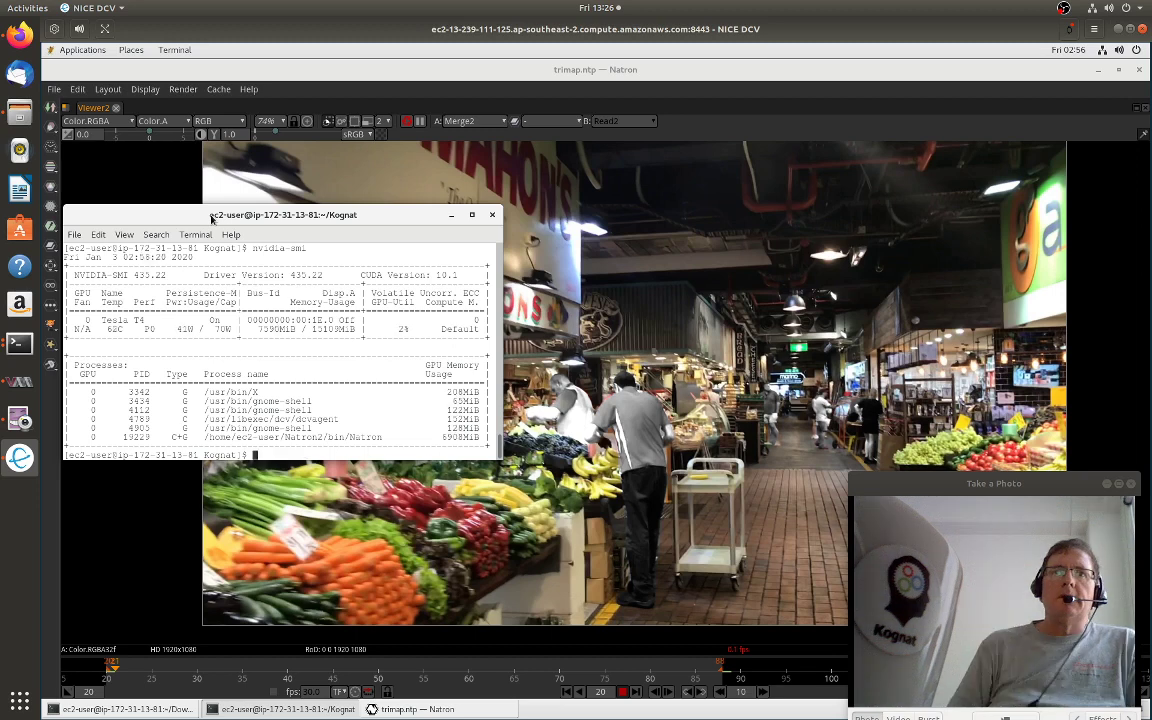
# - Rerun nvidia-smi repeatedly to sample GPU load during rendering, and minimize the terminal
pyautogui.press('Up')
pyautogui.press('Return')
pyautogui.press('Up')
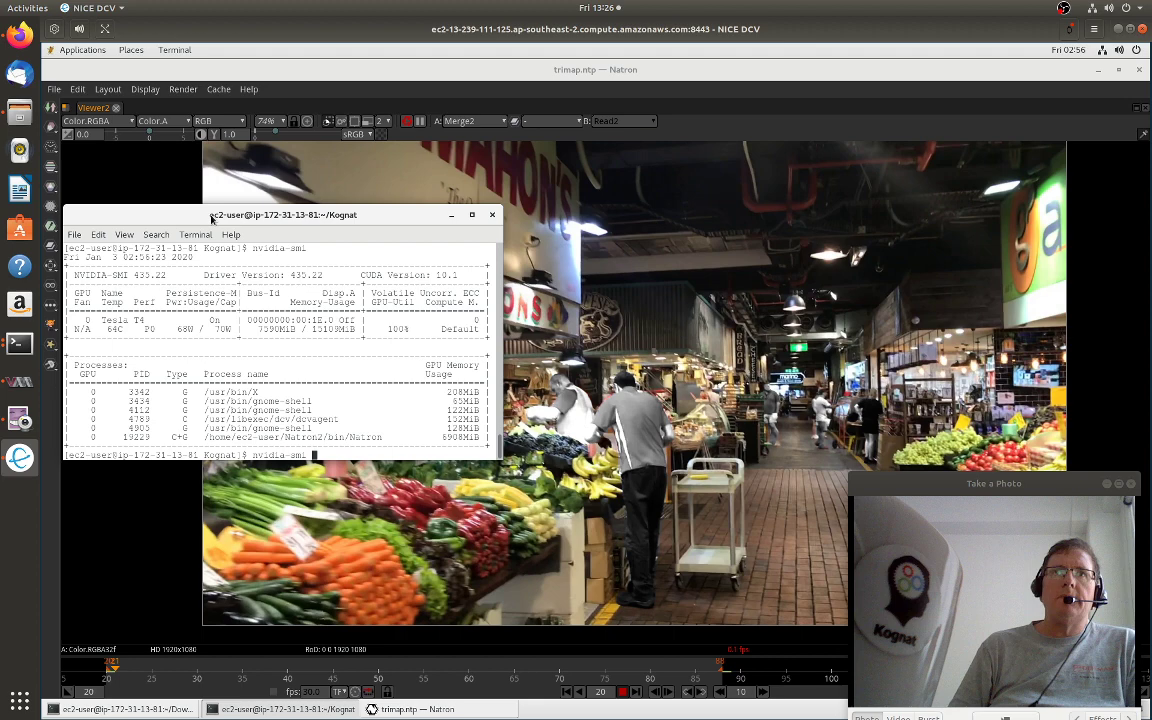
pyautogui.press('Return')
pyautogui.press('Up')
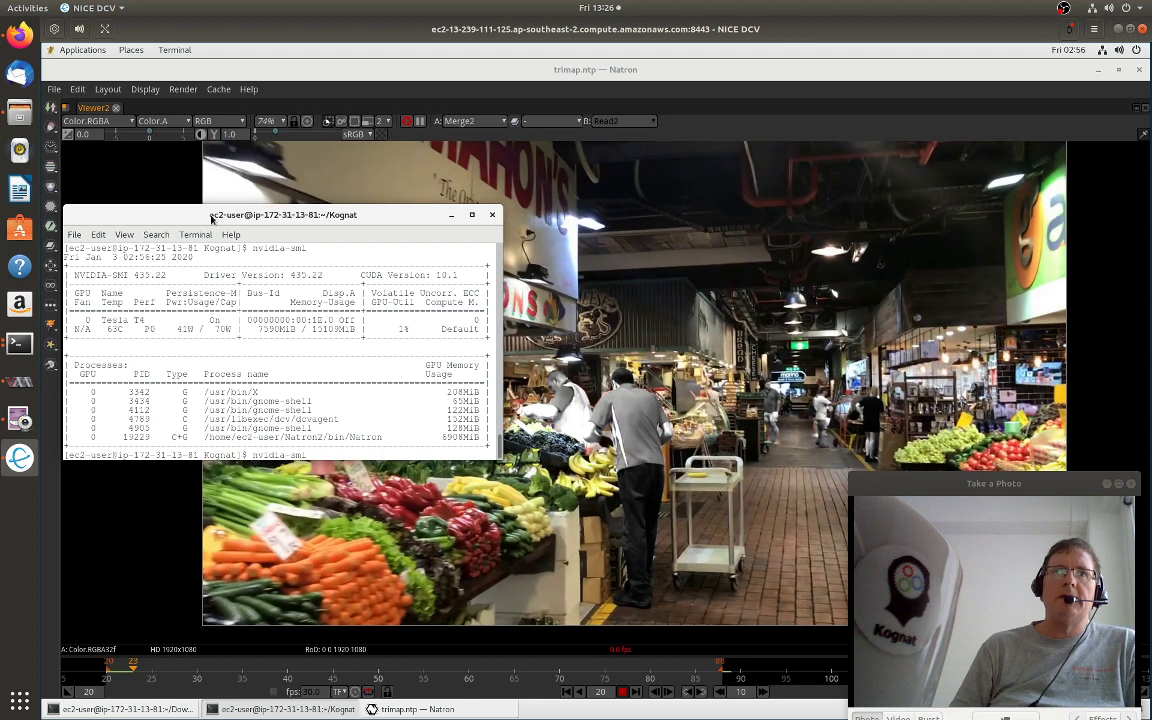
pyautogui.press('Return')
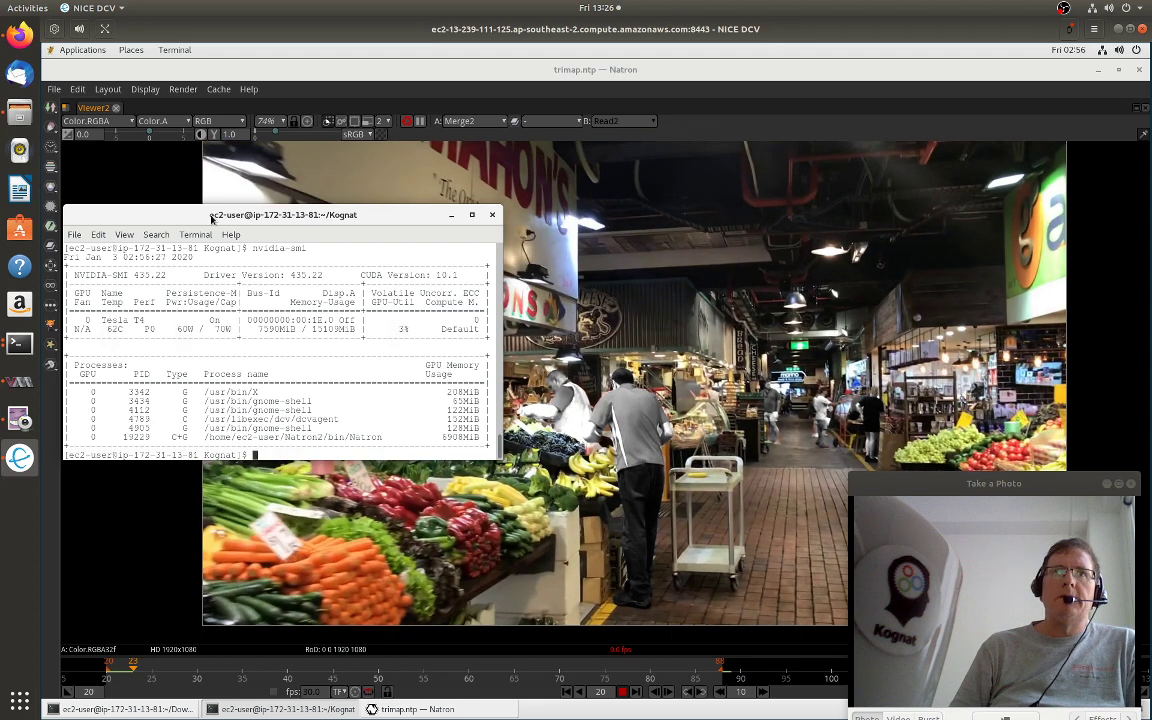
pyautogui.press('Up')
pyautogui.press('Return')
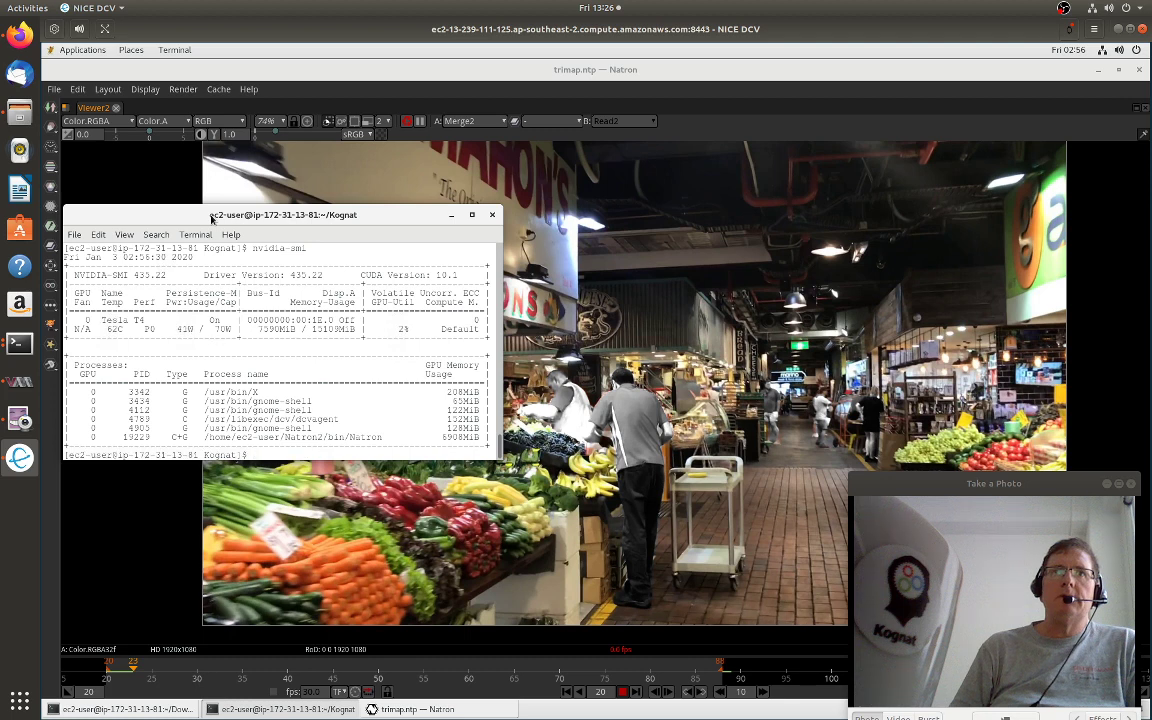
pyautogui.press('Up')
pyautogui.press('Return')
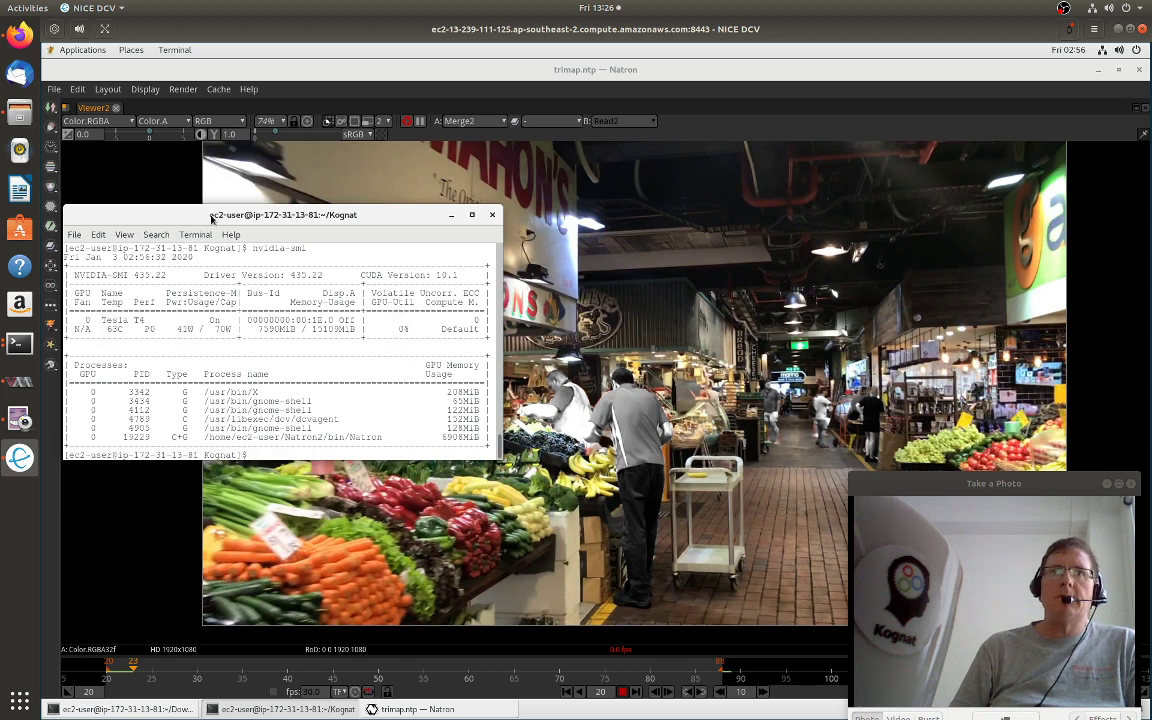
pyautogui.press('Up')
pyautogui.press('Return')
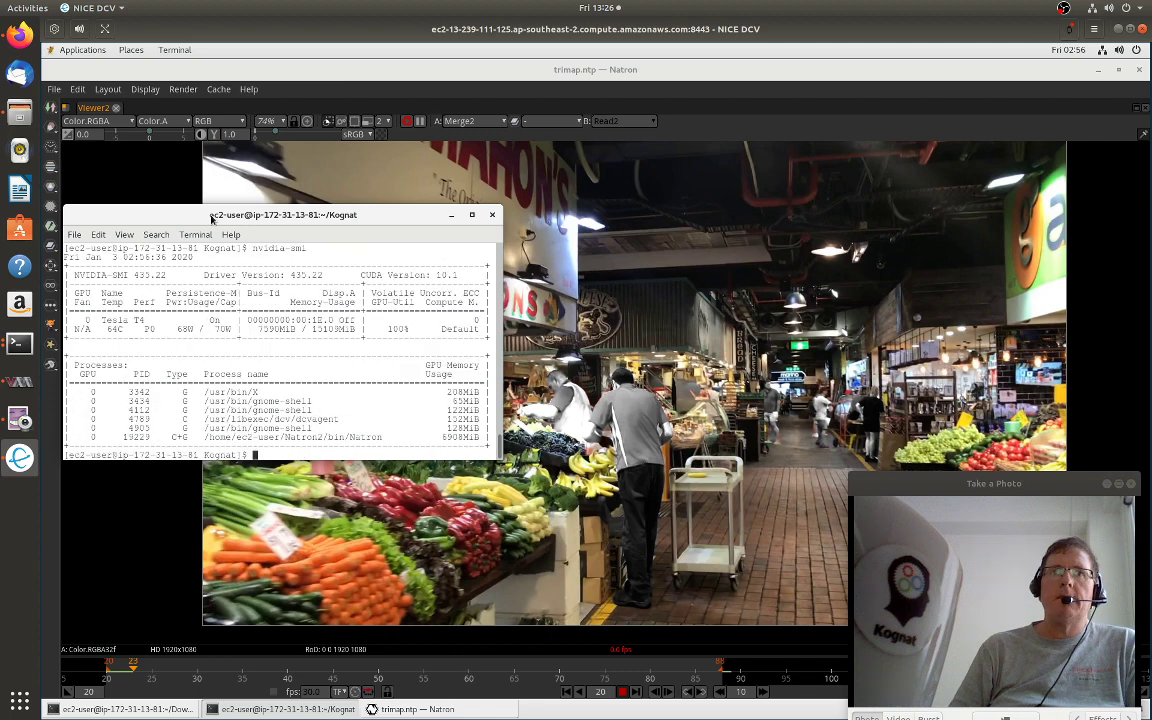
pyautogui.press('Up')
pyautogui.press('Return')
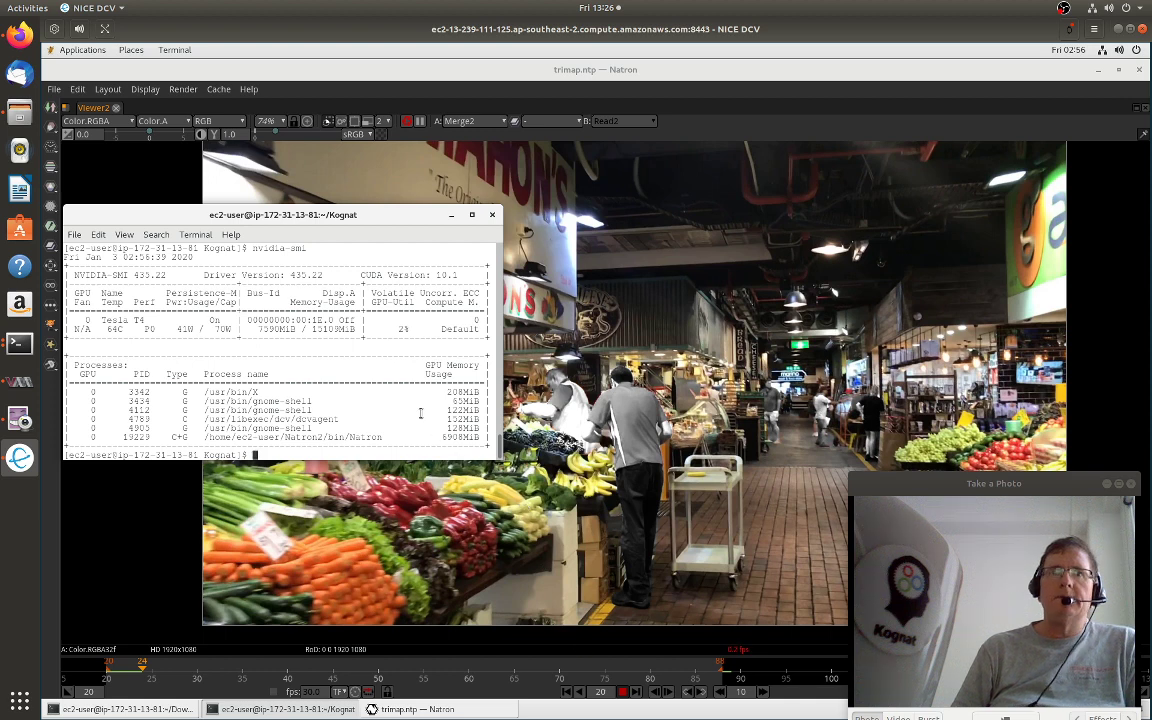
pyautogui.press('Up')
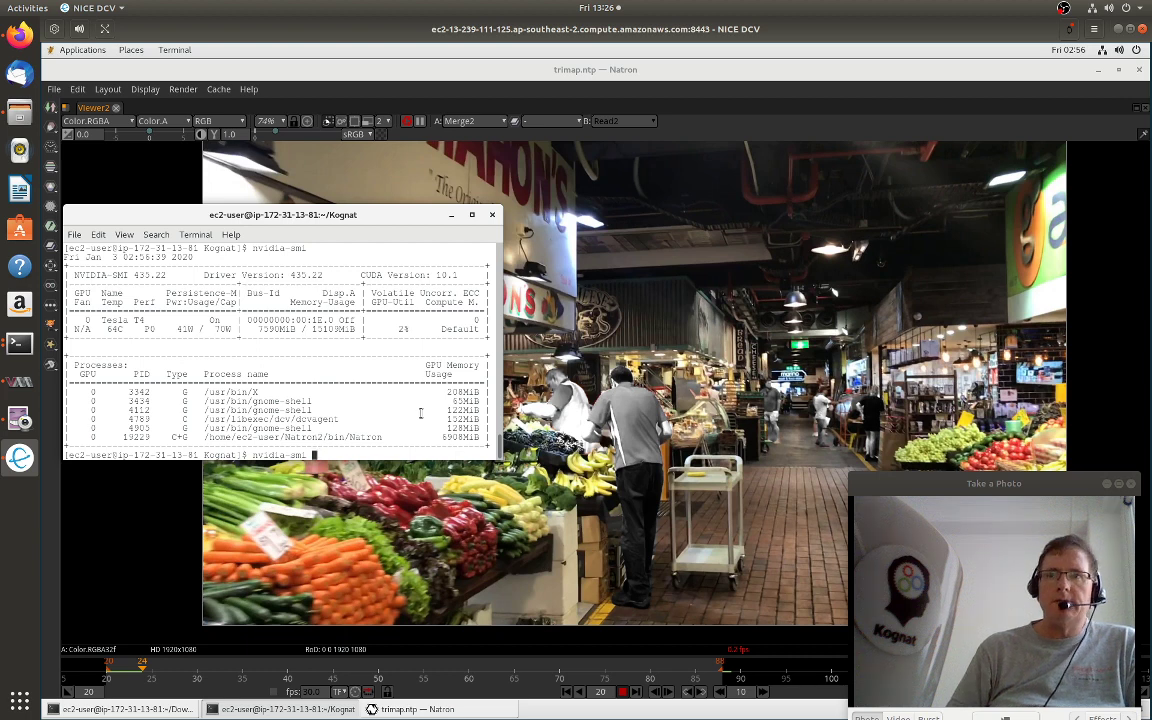
pyautogui.press('Return')
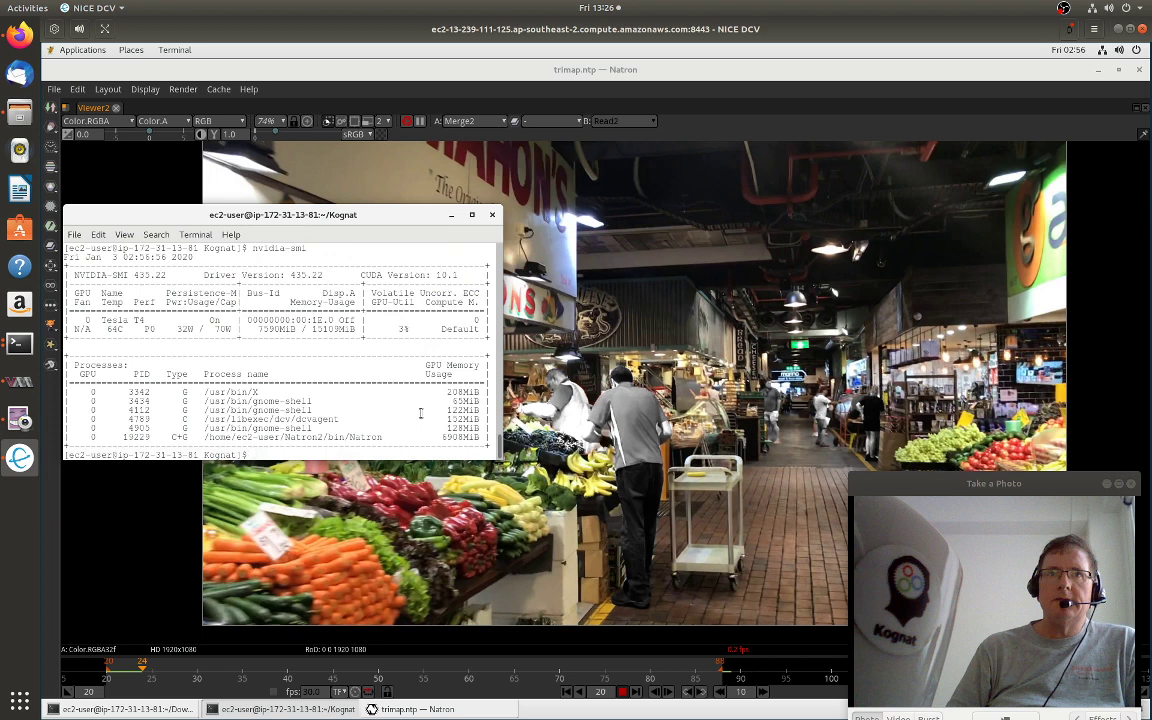
pyautogui.press('Up')
pyautogui.press('Return')
pyautogui.press('Up')
pyautogui.press('Return')
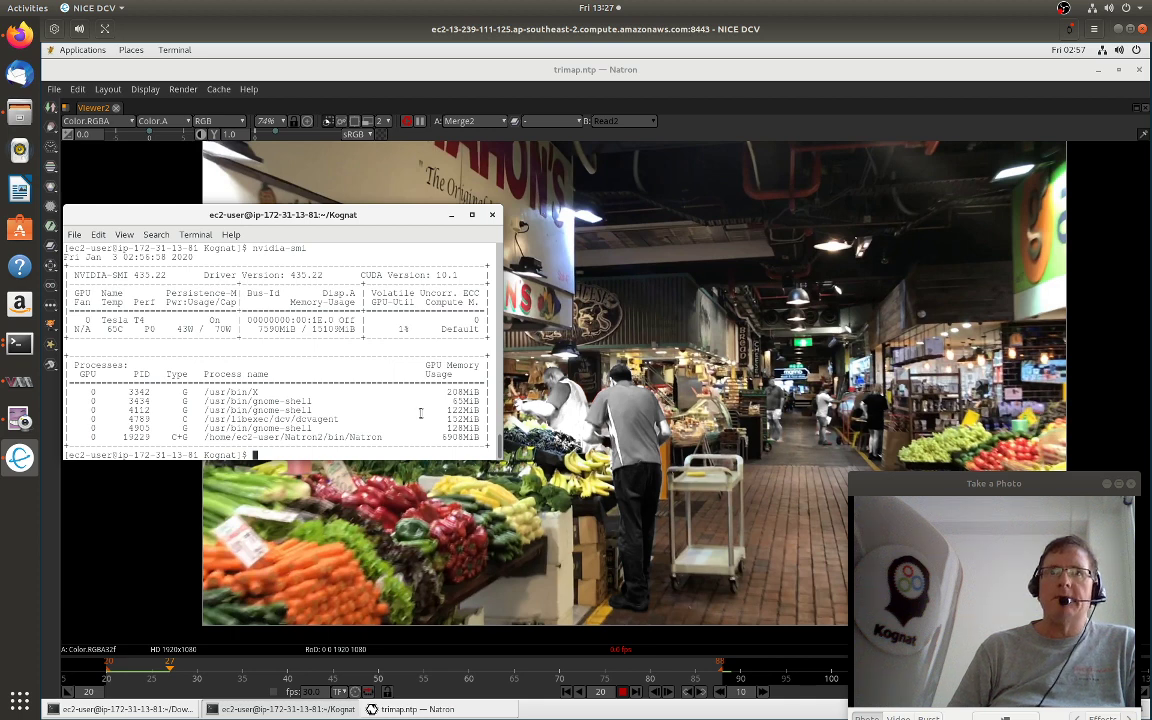
pyautogui.press('Up')
pyautogui.press('Return')
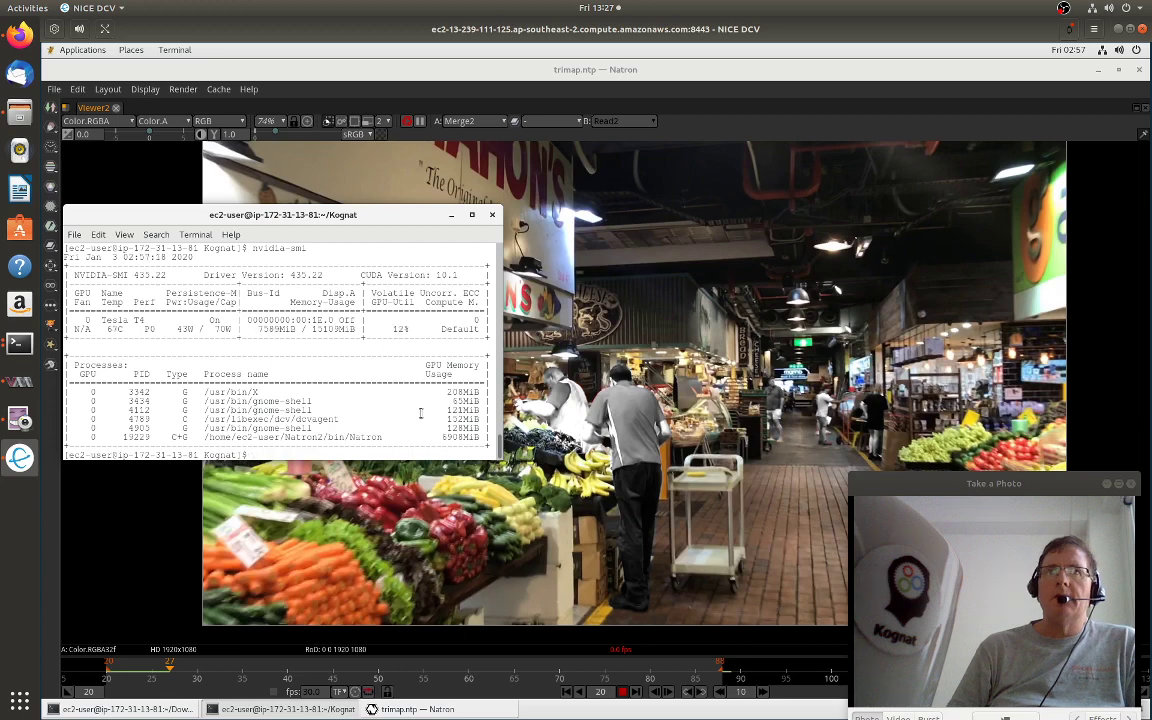
pyautogui.click(452, 216)
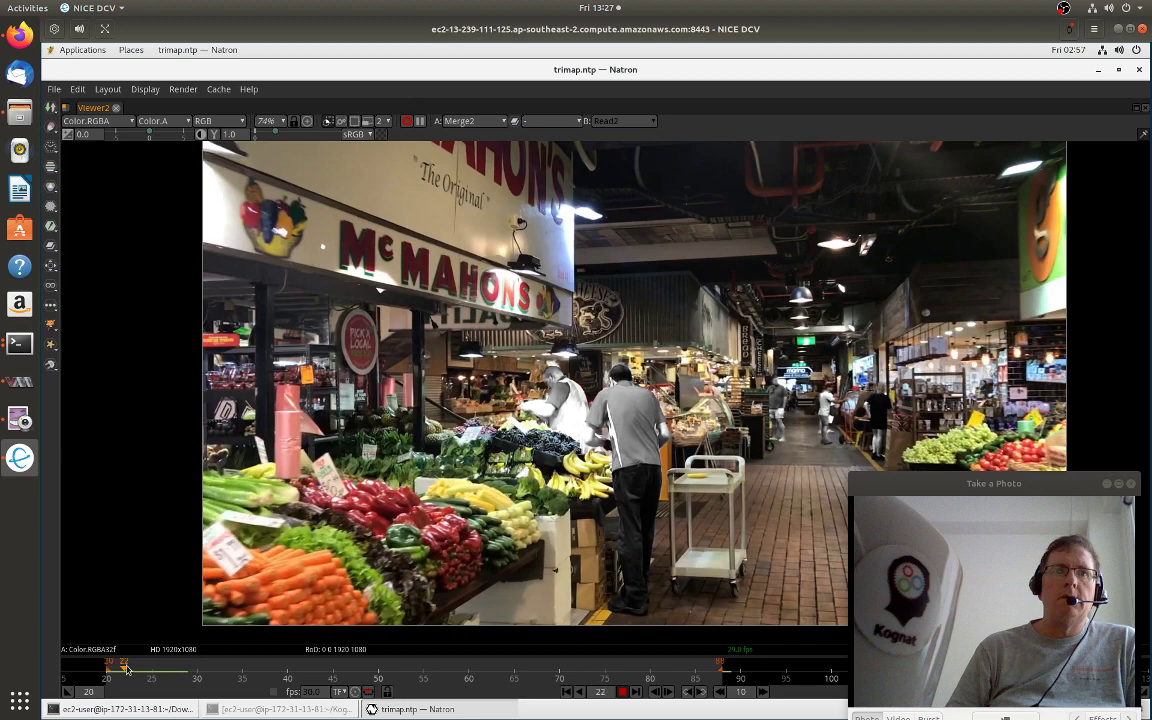
# - Scrub through rendered frames 22 to 25, restore the full Natron layout and stop playback
pyautogui.moveTo(126, 669); pyautogui.dragTo(156, 669)
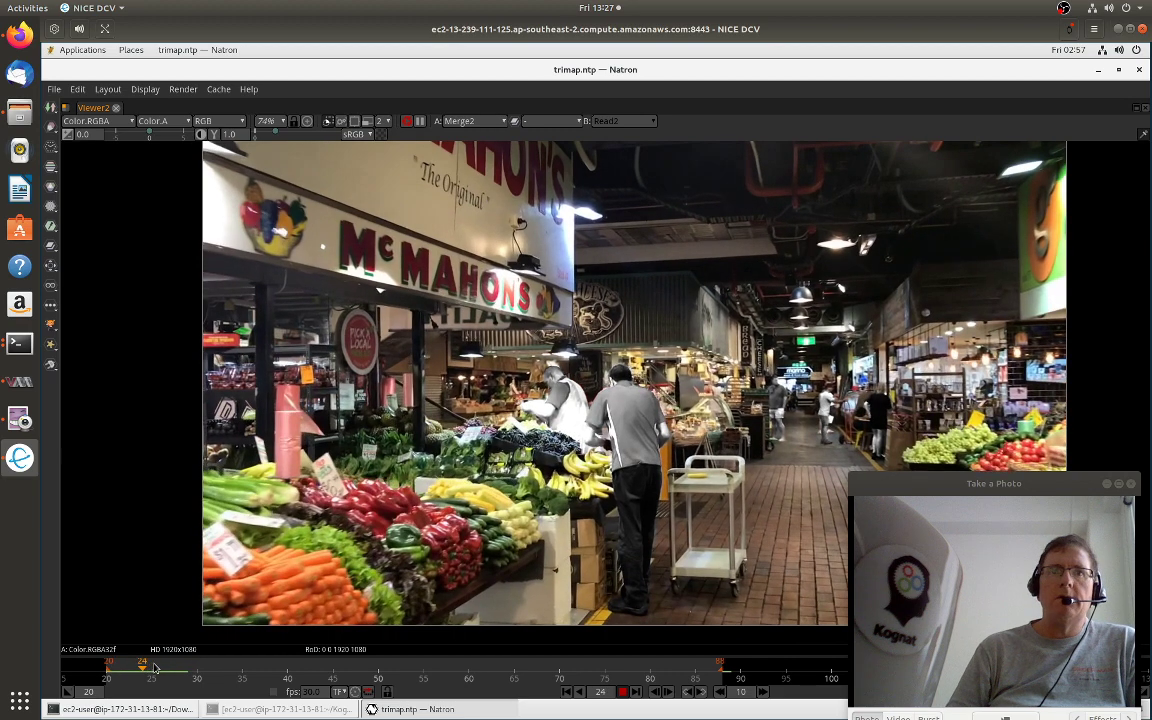
pyautogui.click(155, 668)
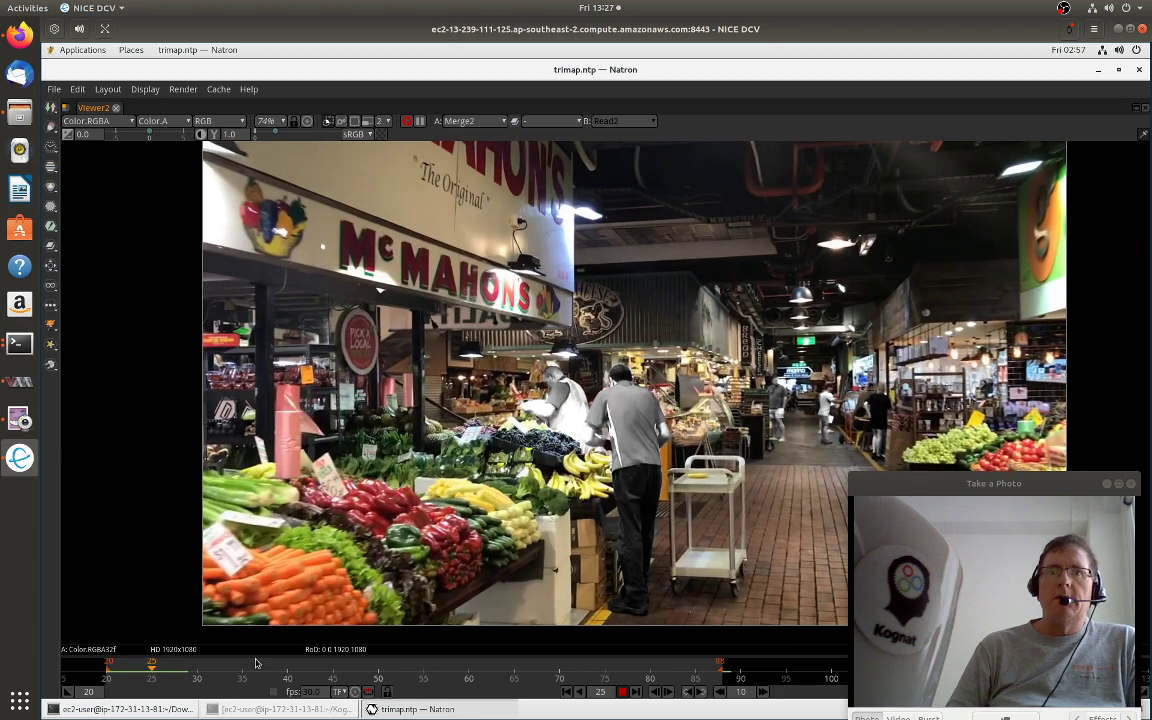
pyautogui.click(624, 692)
pyautogui.press('space')
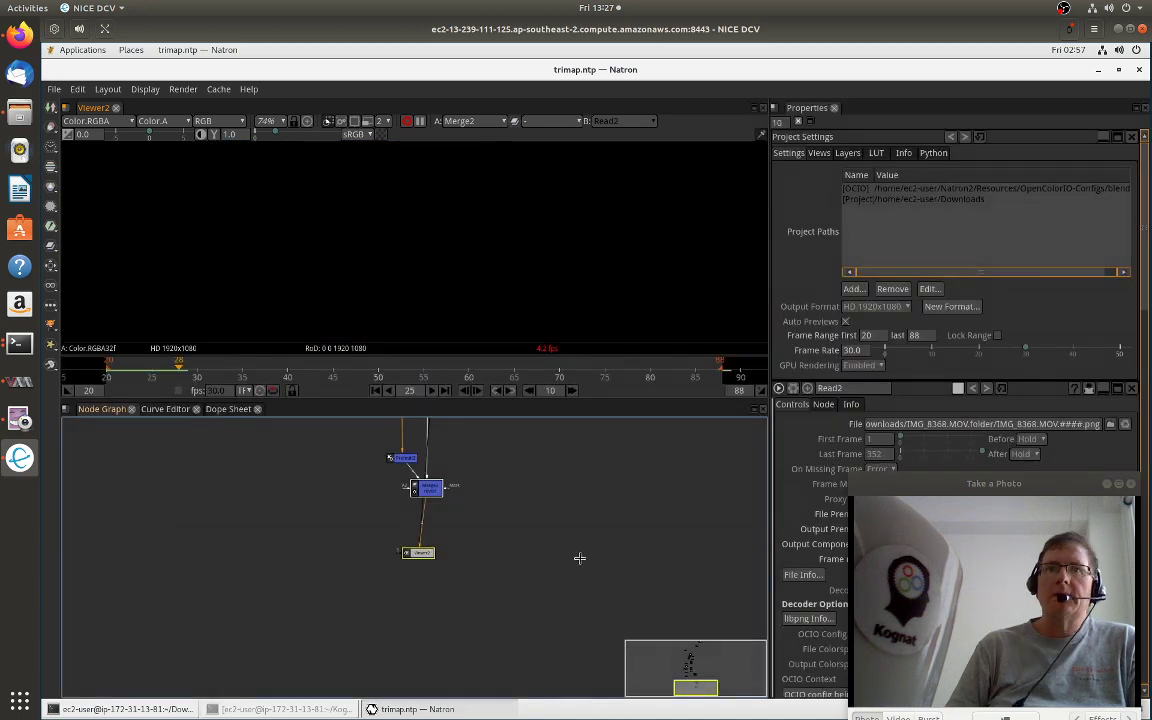
pyautogui.click(431, 390)
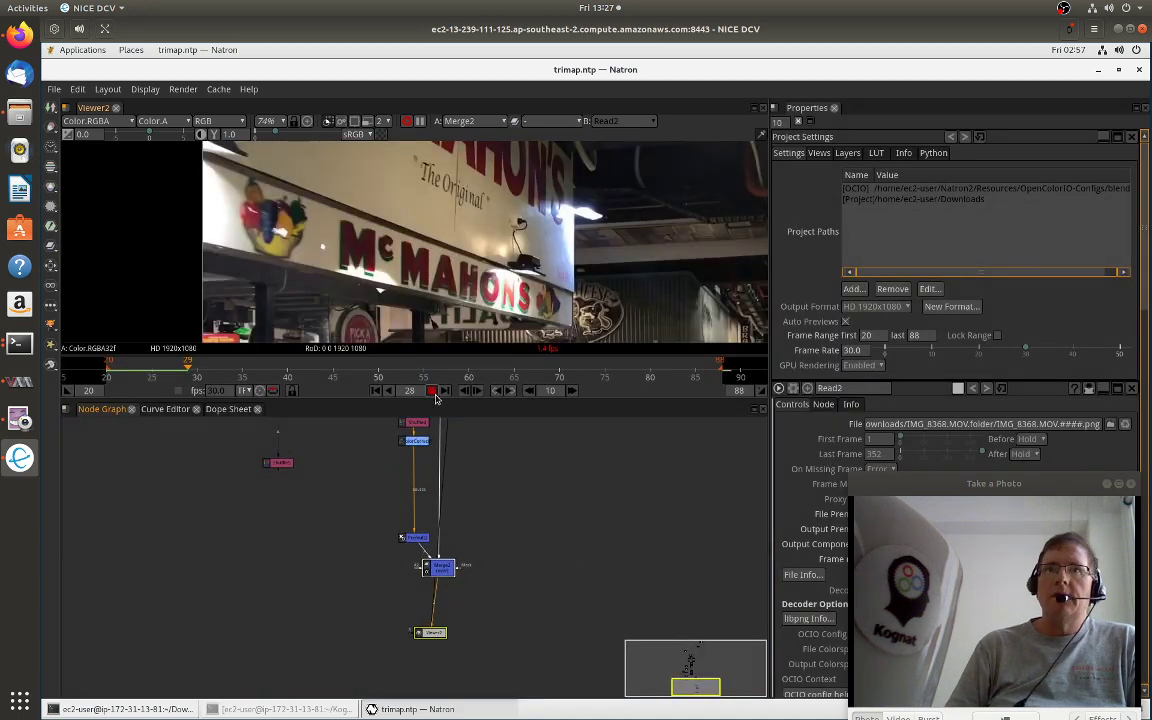
# - Open the Read2 node's settings and show its footage in the viewer, centred on the people at the stall
pyautogui.moveTo(507, 465); pyautogui.dragTo(555, 483)
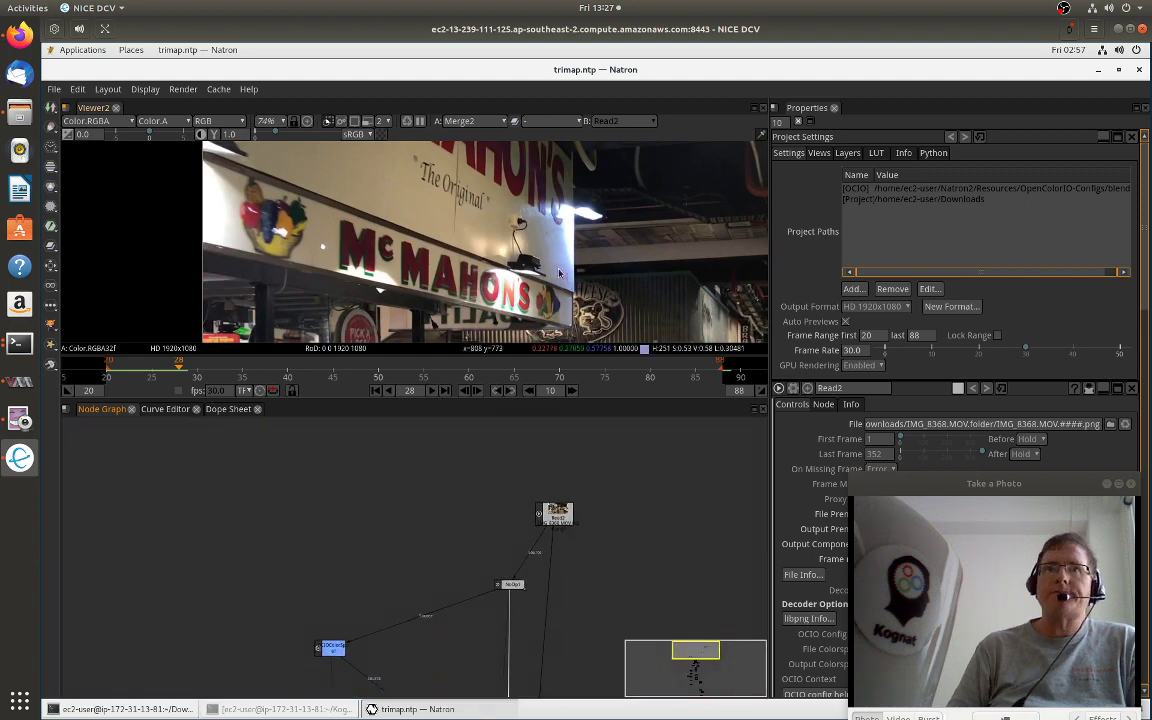
pyautogui.moveTo(690, 330); pyautogui.dragTo(420, 160)
pyautogui.click(556, 514)
pyautogui.press('1')
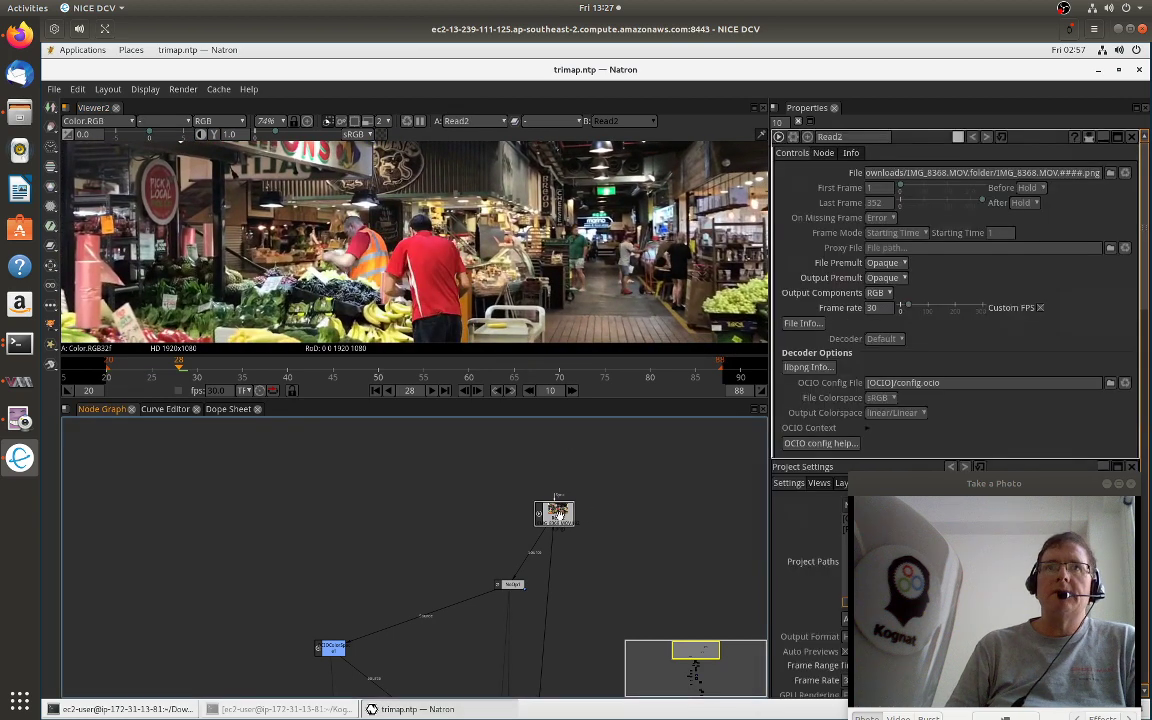
# - Load the IMG_8362.MOV.####.png sequence from Downloads/IMG_8362.MOV.folder into the Read2 node
pyautogui.click(1110, 172)
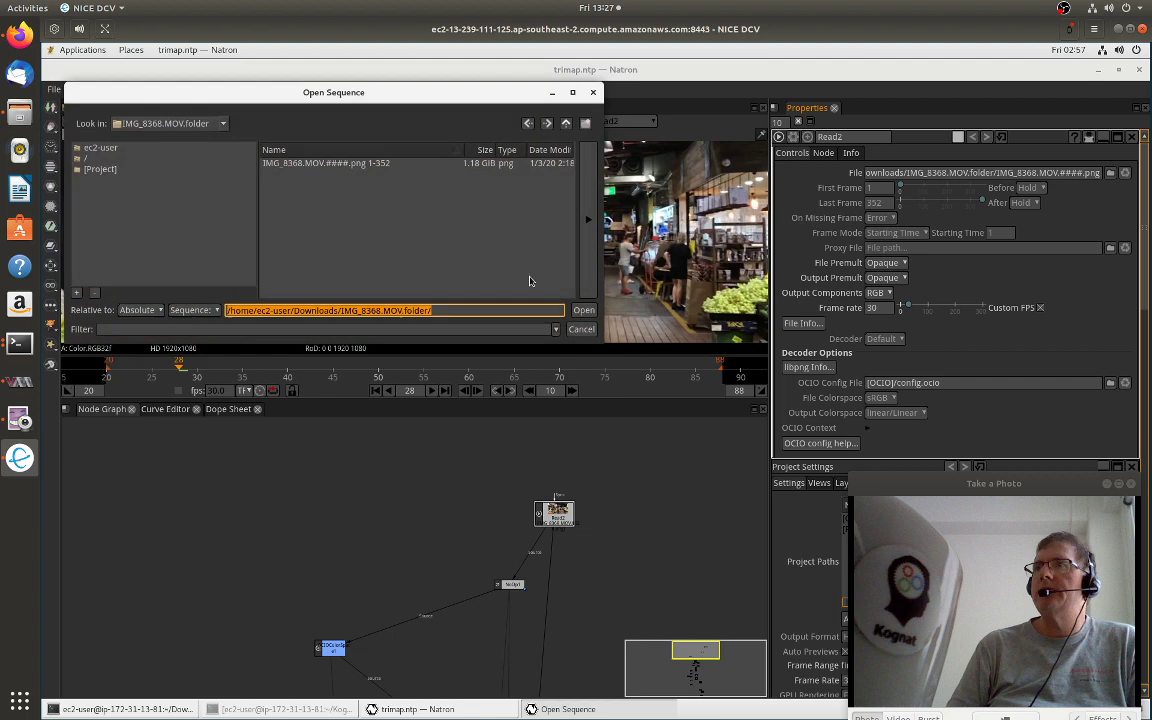
pyautogui.click(190, 120)
pyautogui.click(180, 140)
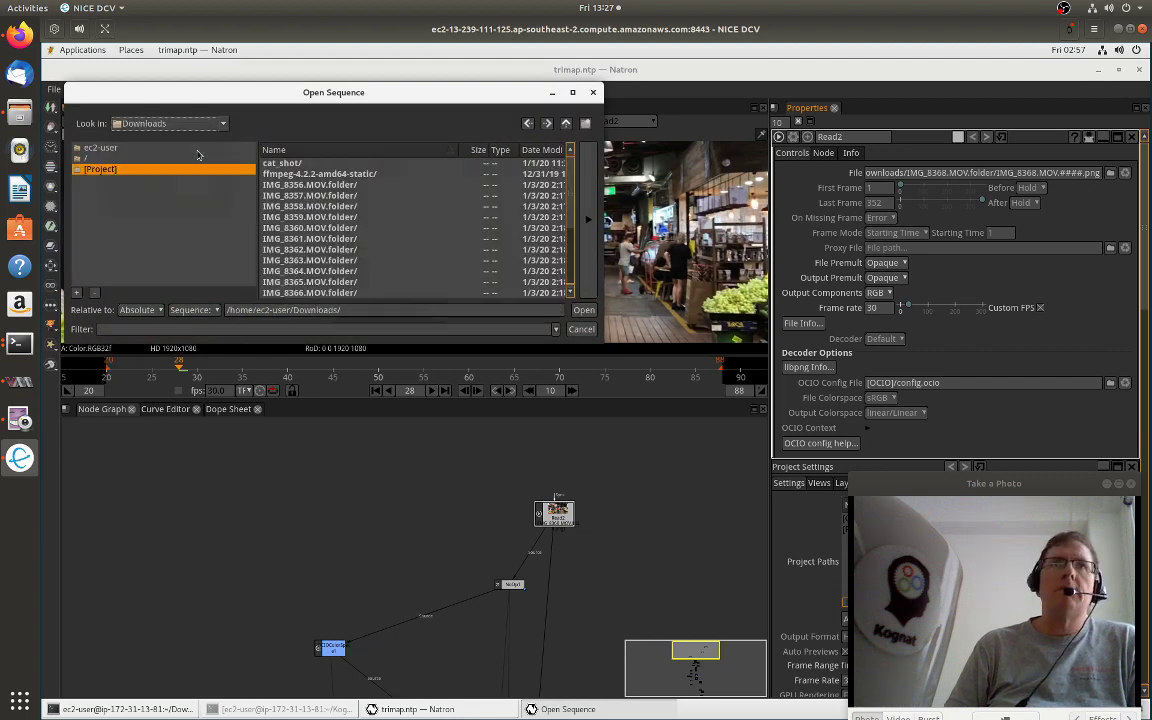
pyautogui.doubleClick(326, 249)
pyautogui.click(320, 165)
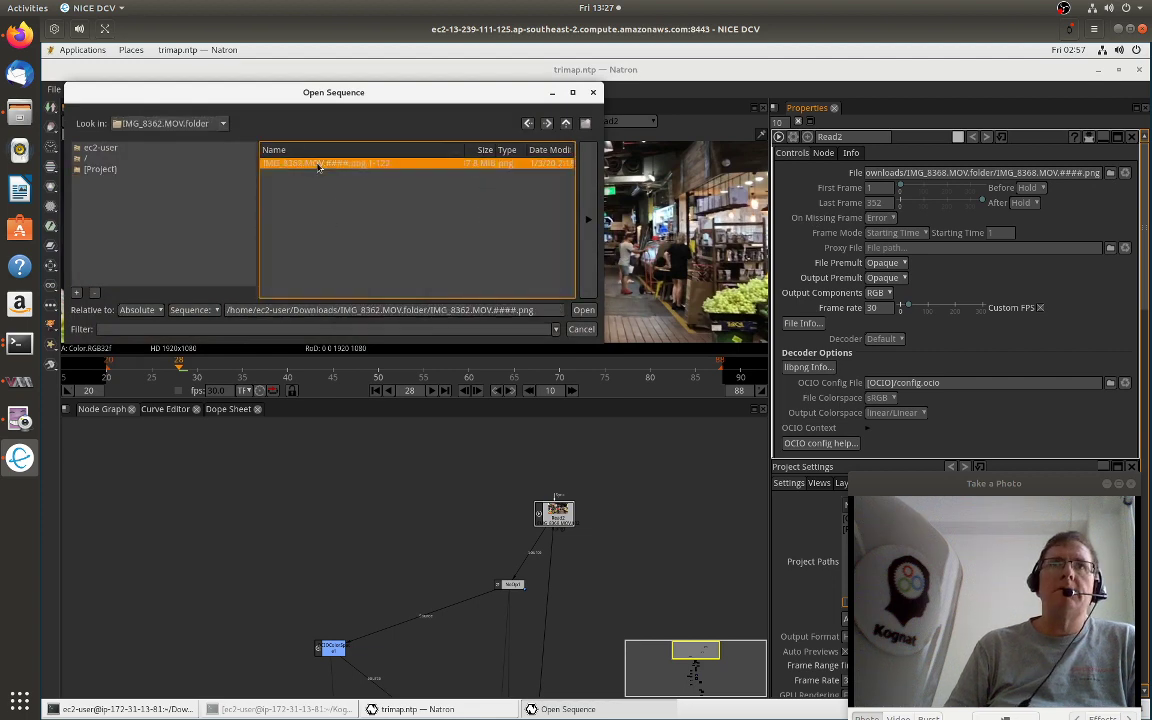
pyautogui.click(583, 310)
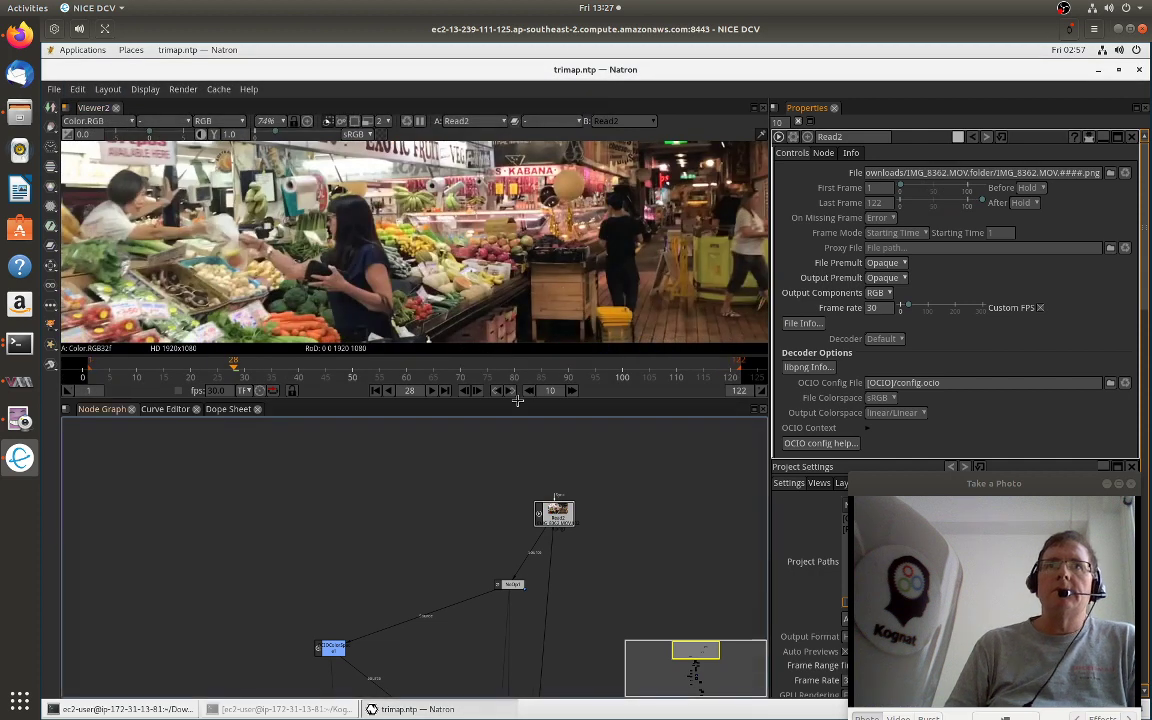
# - Play the new market footage forward in the enlarged viewer, and stop playback at frame 88
pyautogui.press('space')
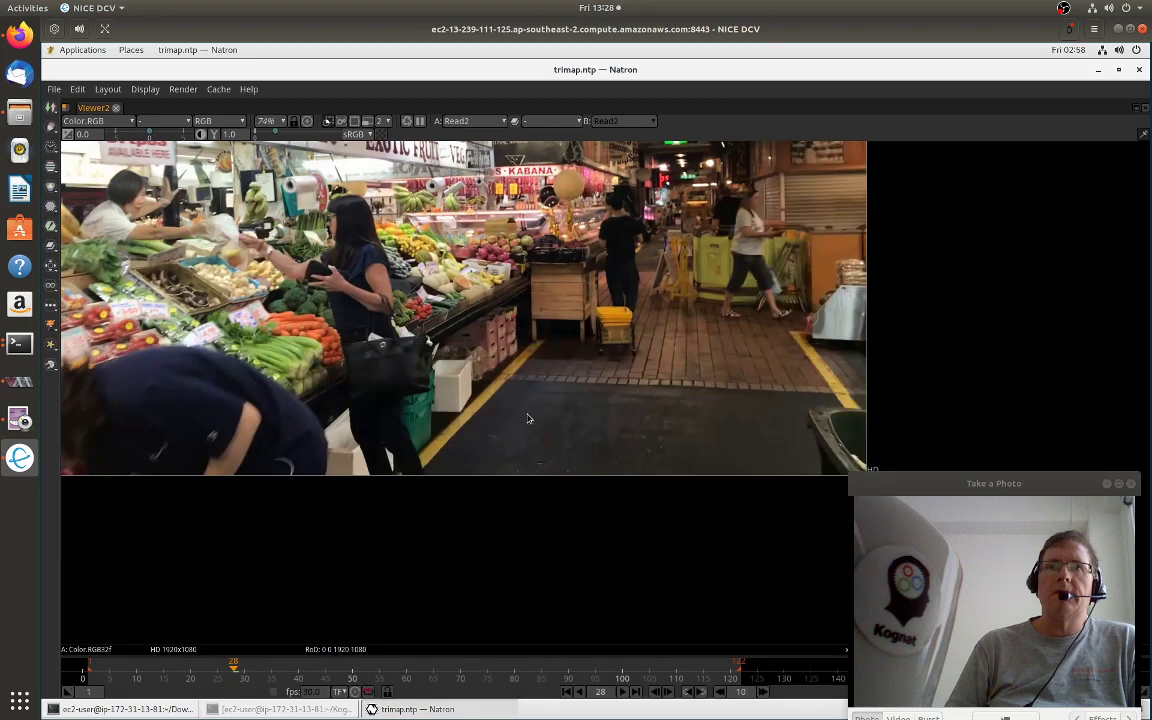
pyautogui.click(624, 696)
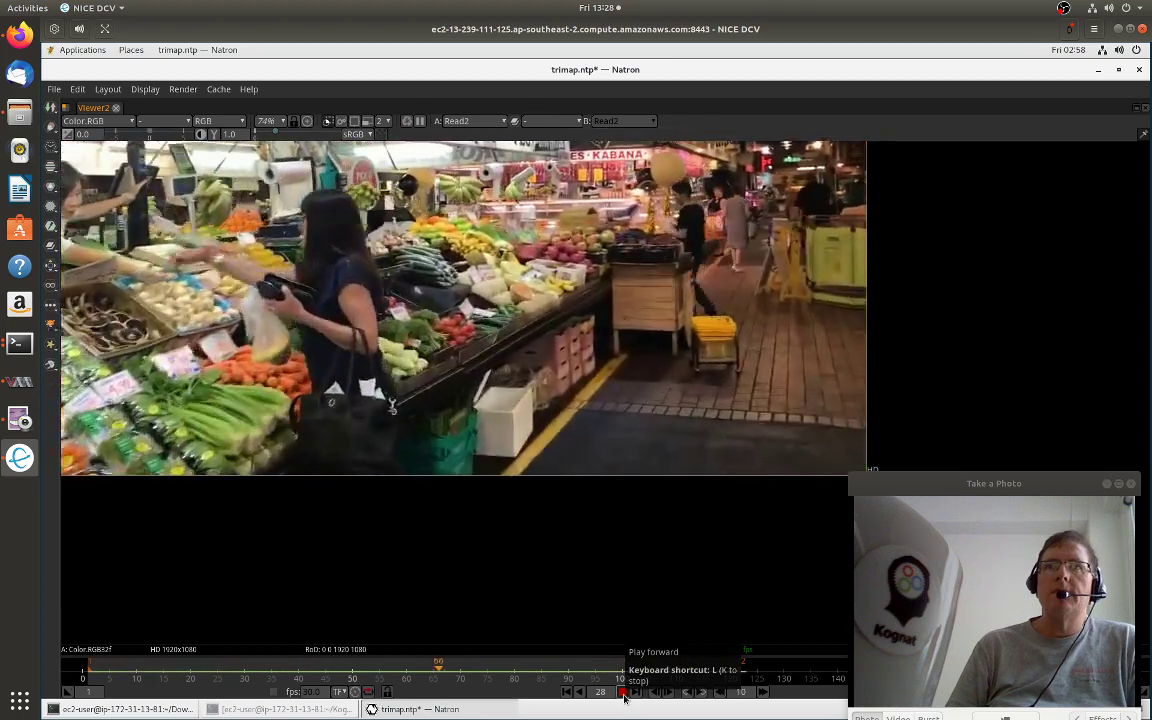
pyautogui.click(624, 696)
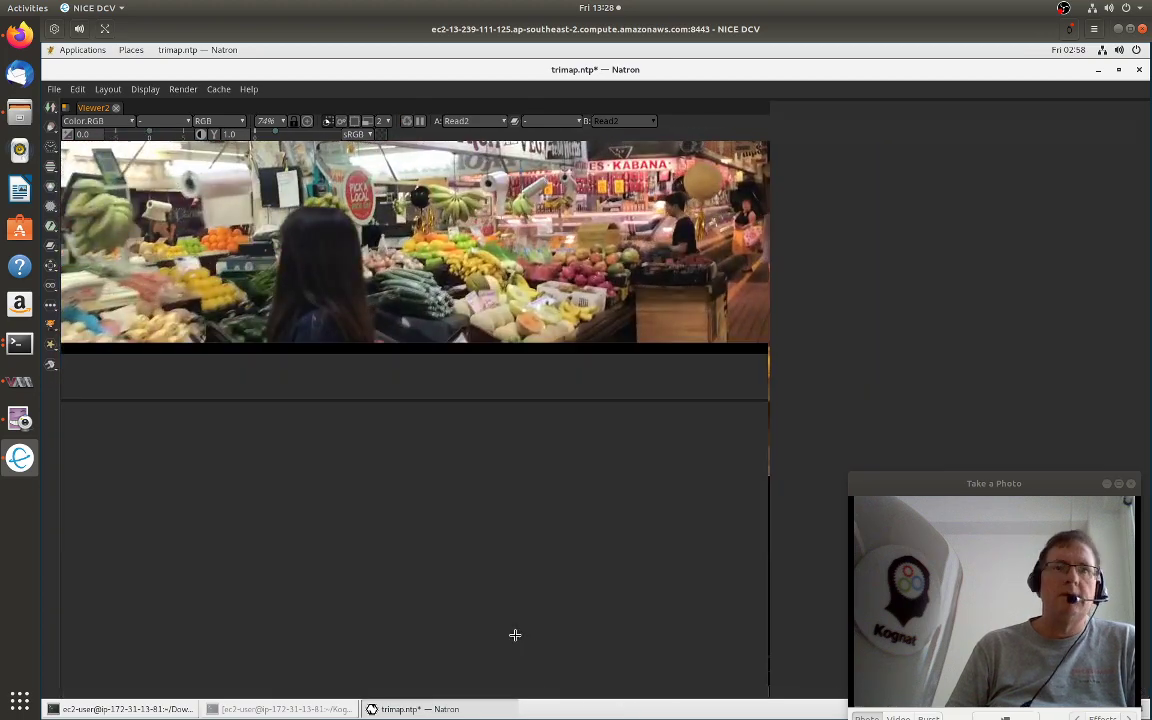
# - Show the OCIOColorSpace node's output in the viewer, and compare the Linear(None) display colour space with sRGB, ending on sRGB
pyautogui.scroll(-3, 392, 512)
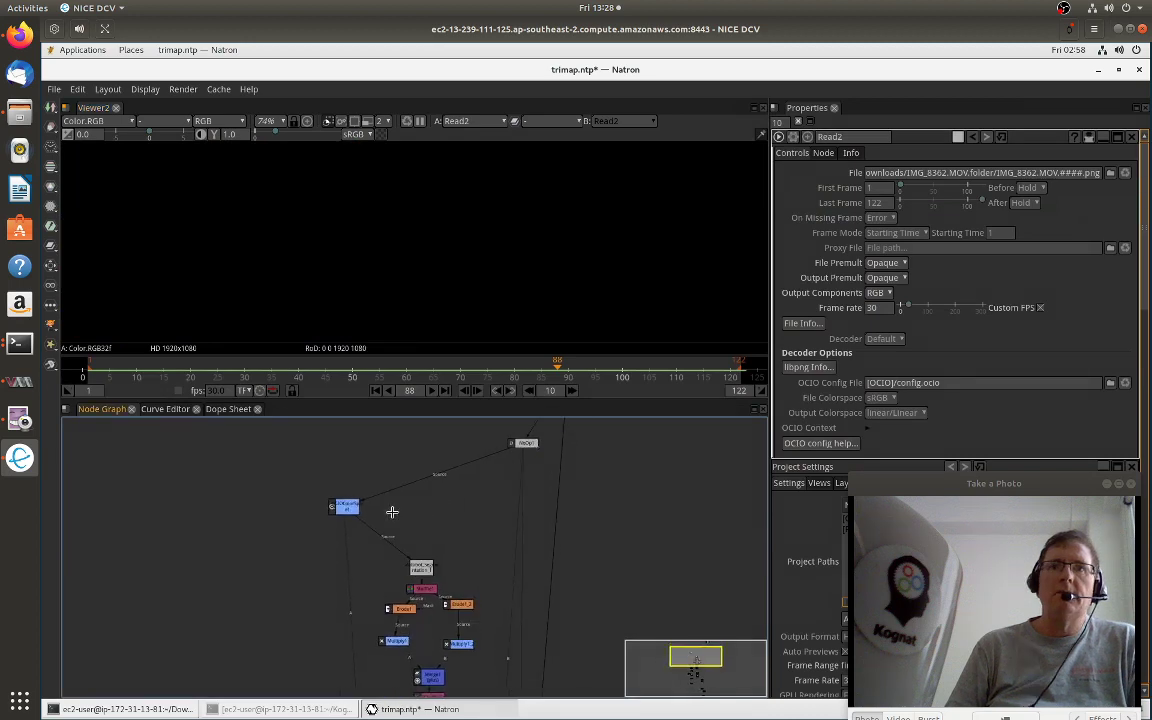
pyautogui.click(345, 507)
pyautogui.press('1')
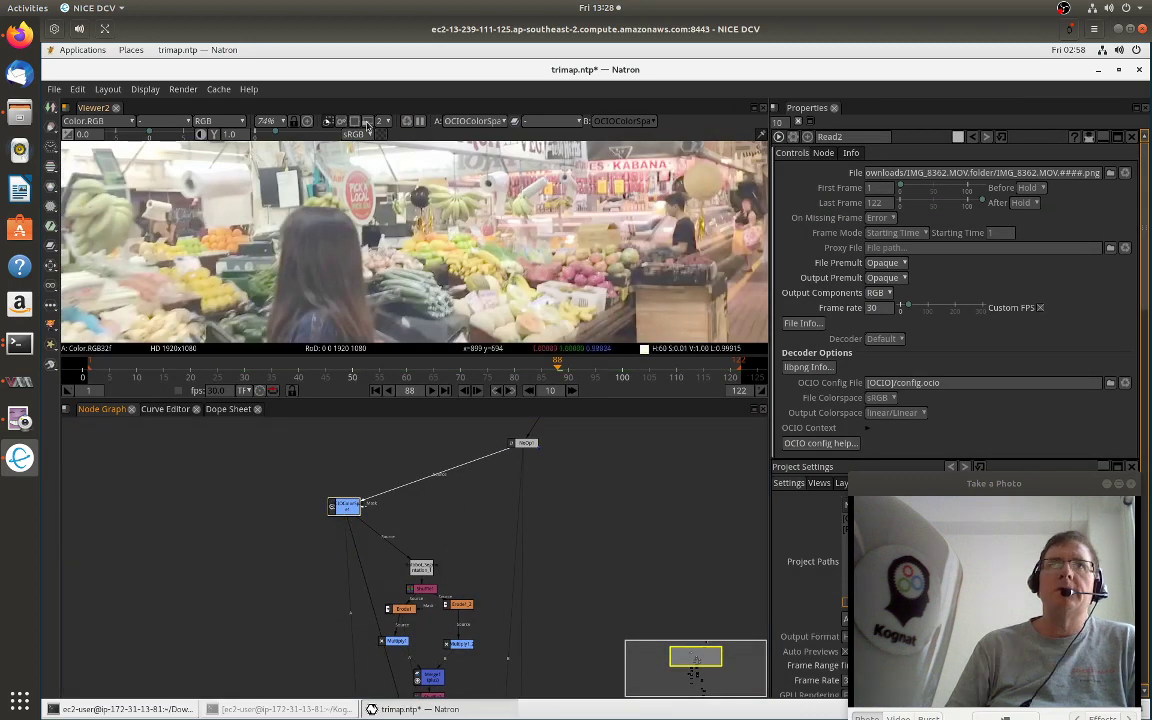
pyautogui.click(354, 134)
pyautogui.click(358, 150)
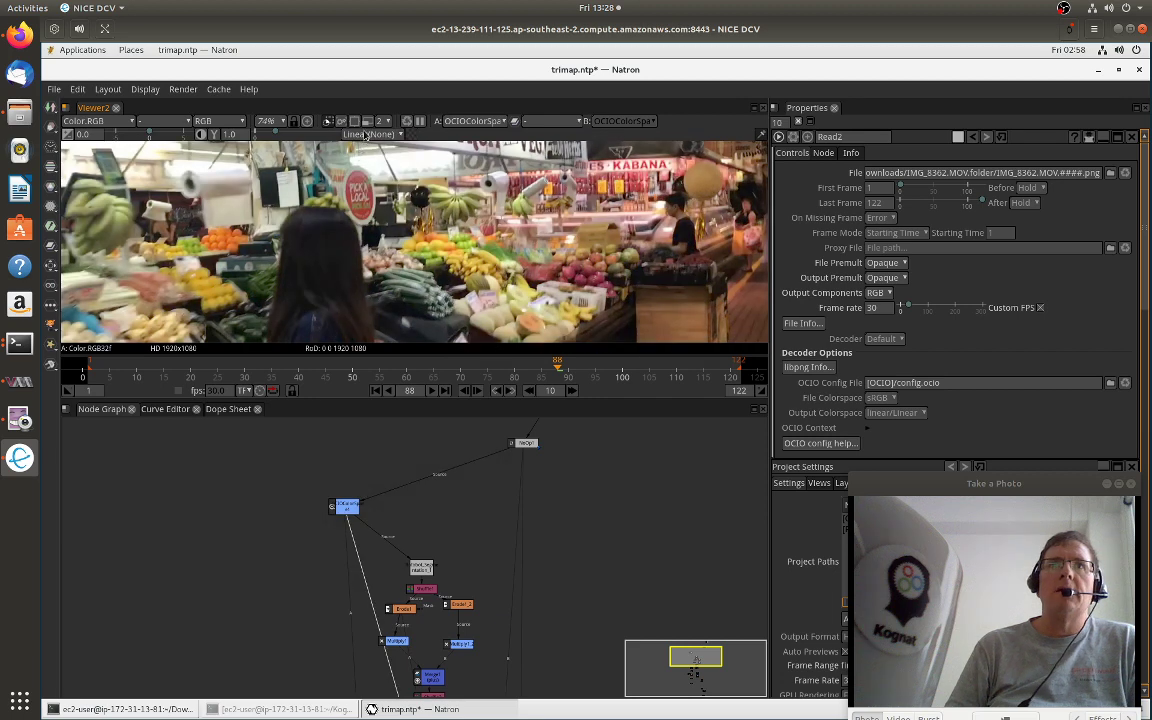
pyautogui.click(369, 134)
pyautogui.click(361, 162)
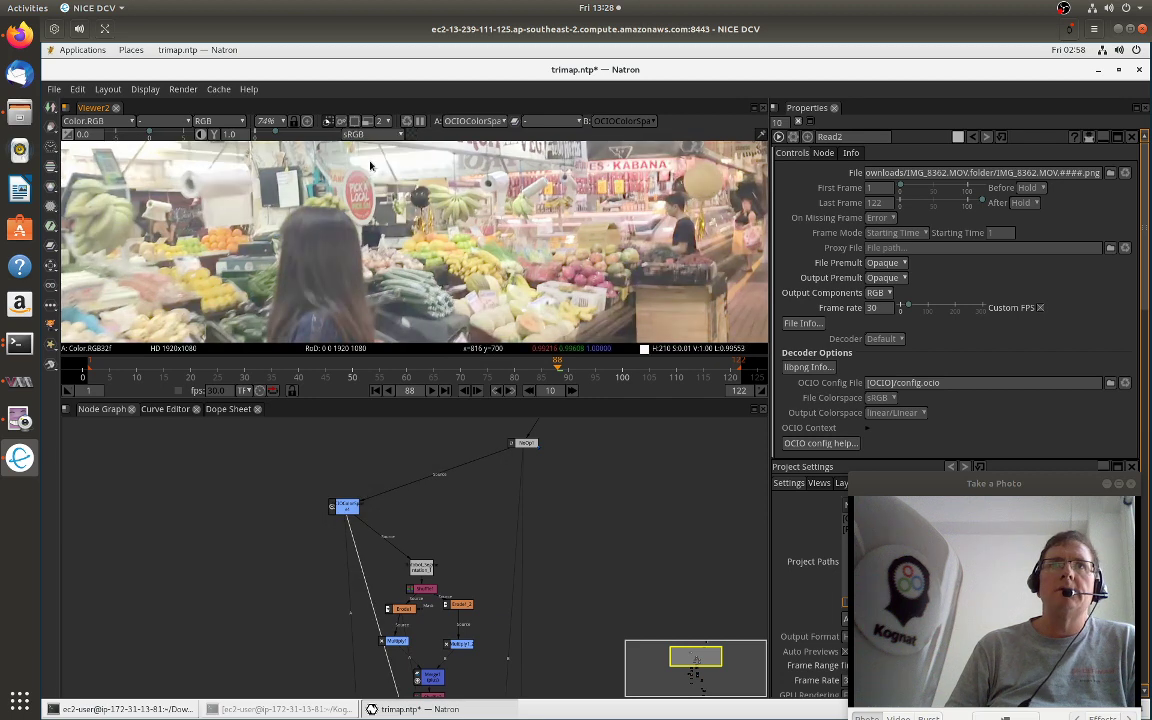
# - Show the Rotobot Segmentation node's output and examine its people mask in the enlarged viewer
pyautogui.moveTo(471, 564); pyautogui.dragTo(465, 500)
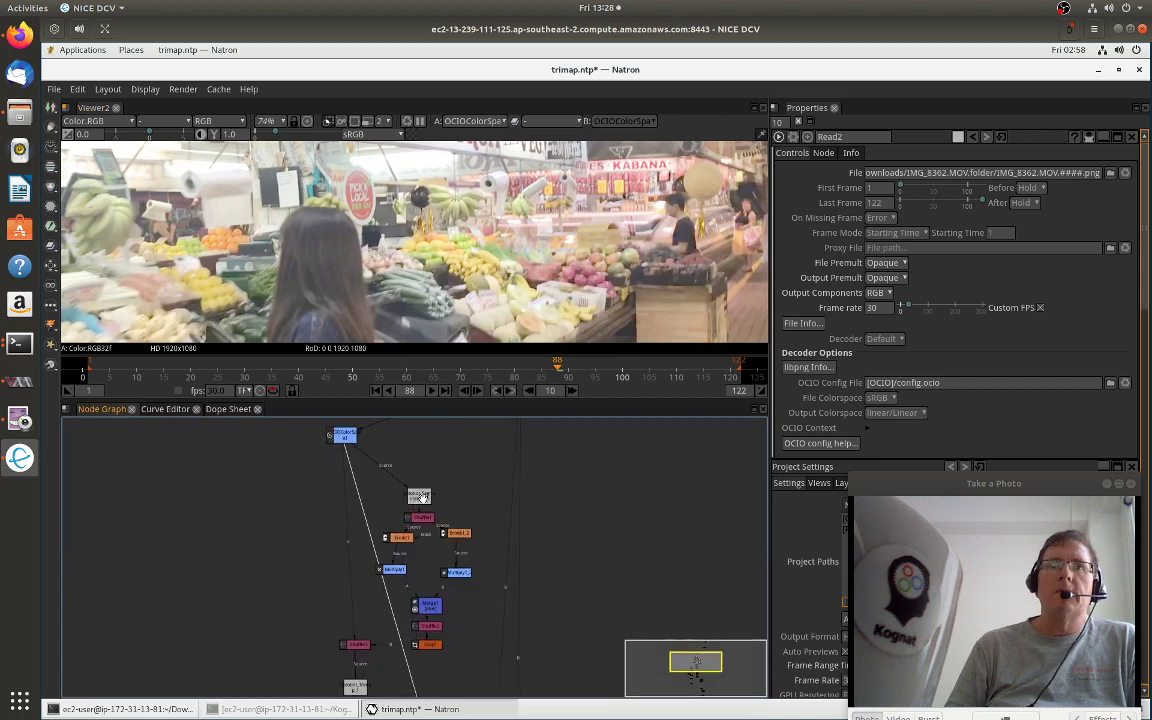
pyautogui.click(421, 497)
pyautogui.press('1')
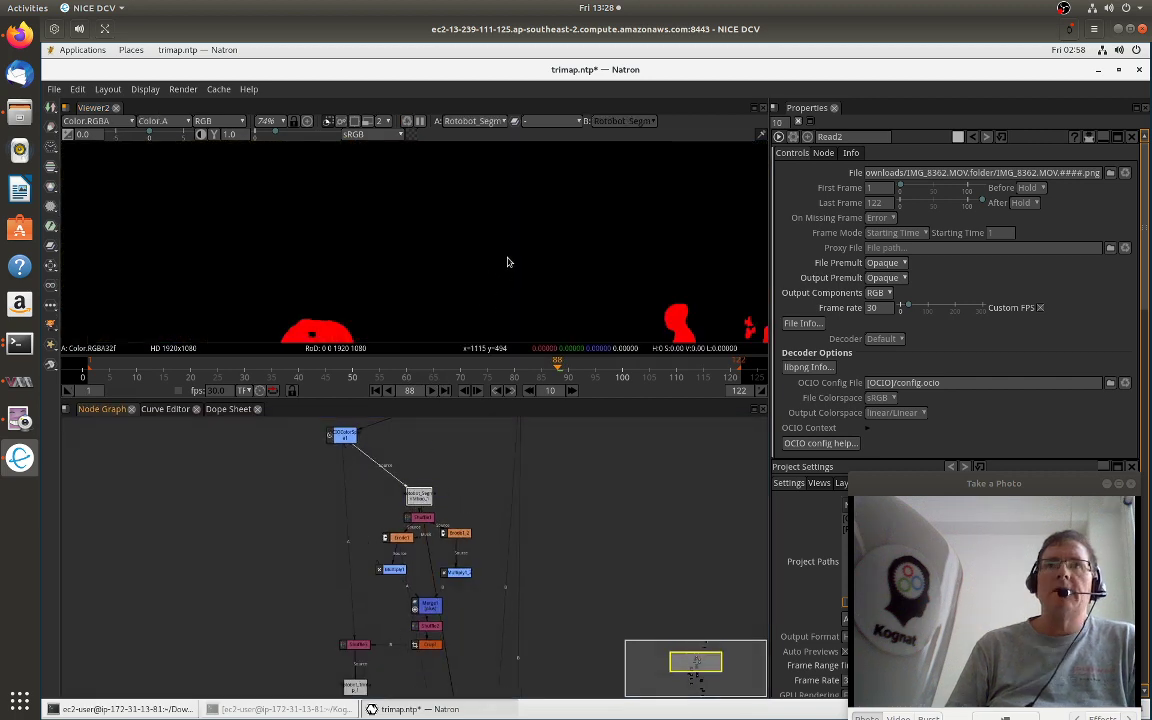
pyautogui.scroll(-3, 514, 277)
pyautogui.scroll(-2, 514, 277)
pyautogui.moveTo(514, 288); pyautogui.dragTo(579, 475)
pyautogui.press('space')
pyautogui.scroll(5, 579, 475)
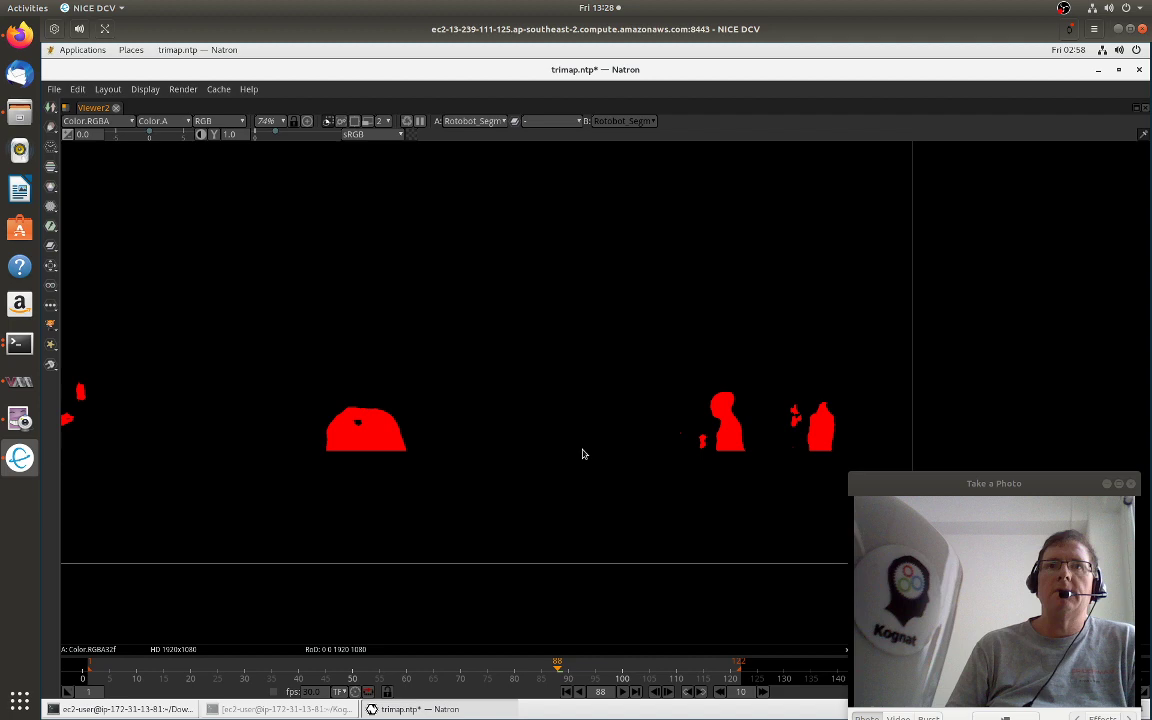
pyautogui.press('space')
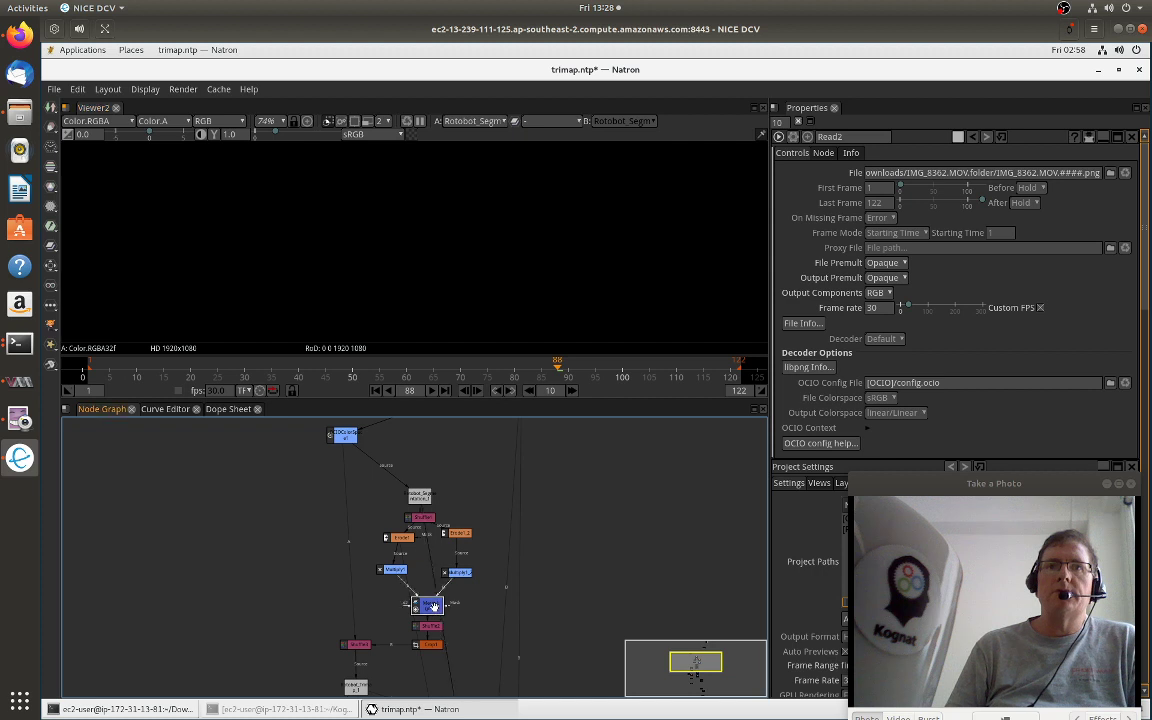
# - Show the Merge1 node's output and inspect the trimap around the people in the enlarged viewer
pyautogui.press('1')
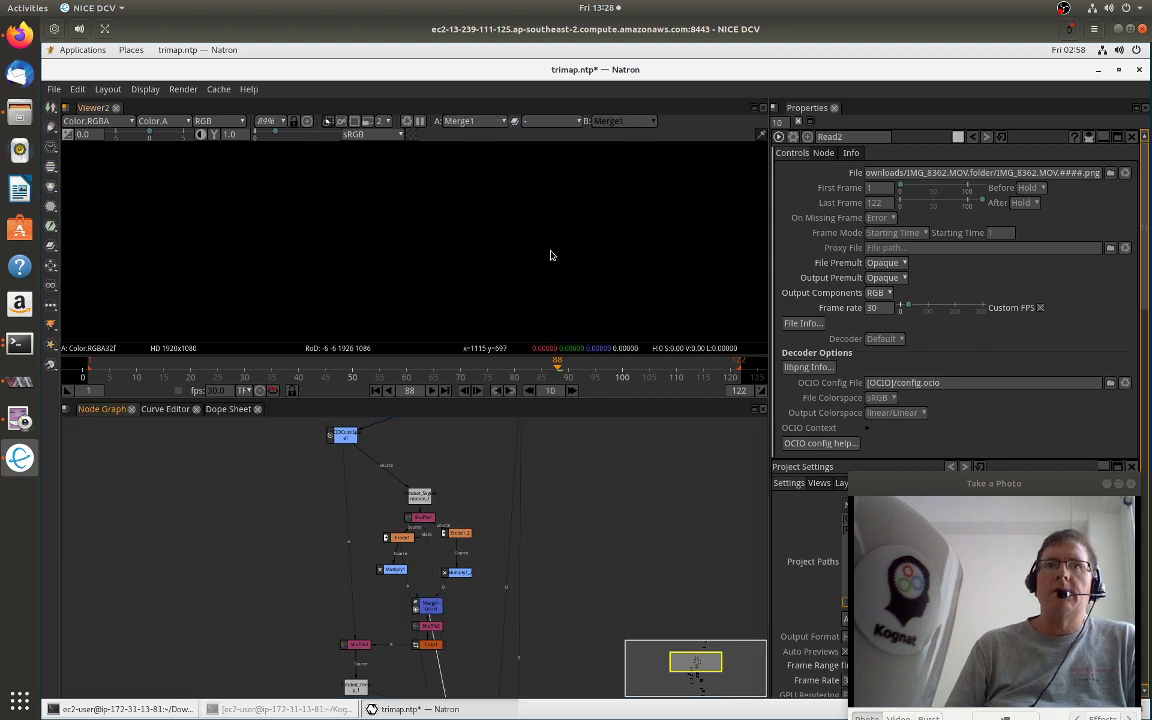
pyautogui.press('space')
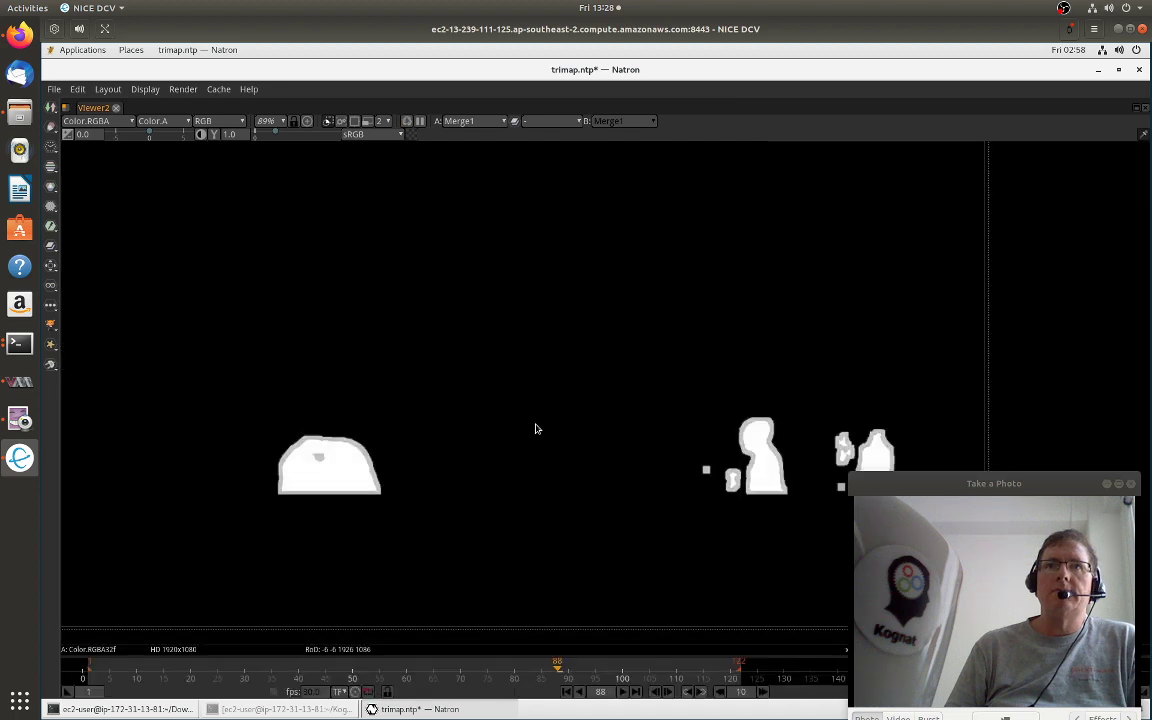
pyautogui.moveTo(535, 428); pyautogui.dragTo(449, 468)
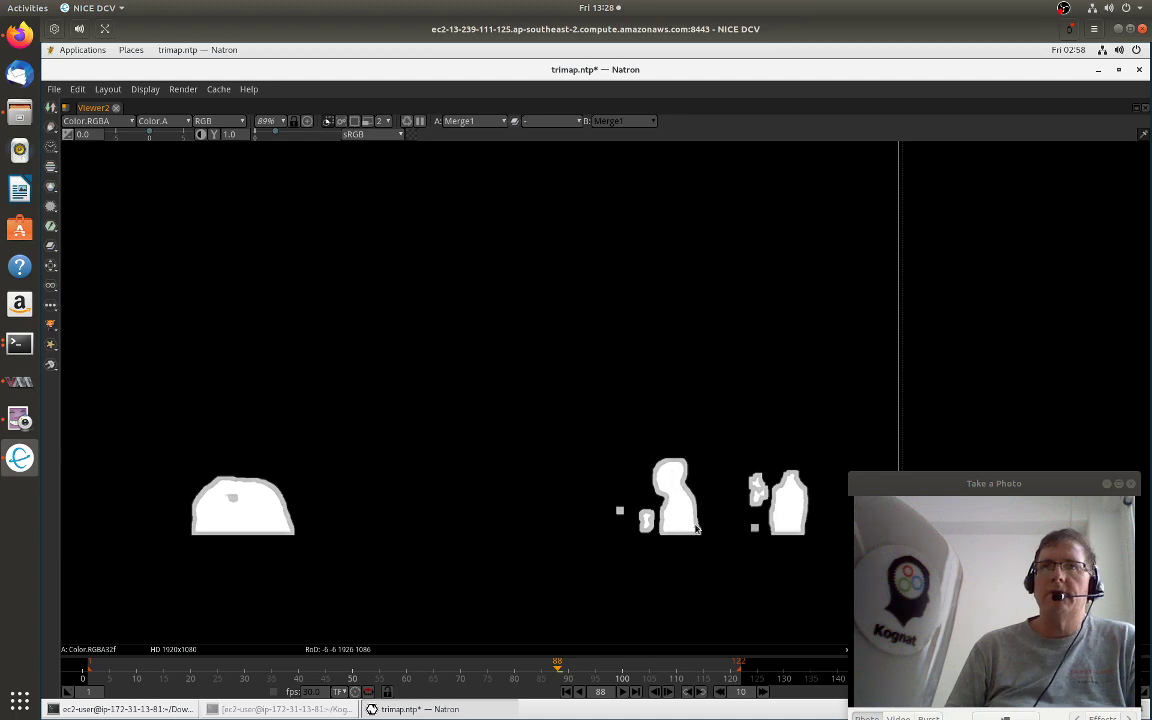
pyautogui.press('space')
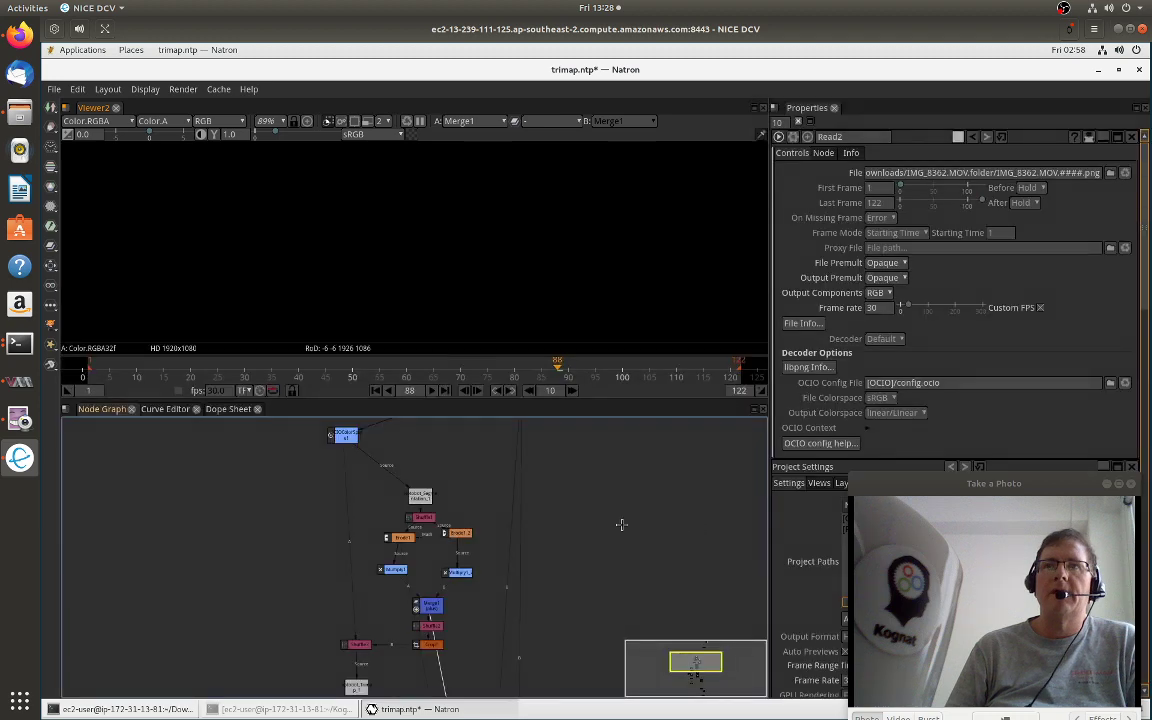
# - Render the Rotobot Trimap node's output in the viewer and check it enlarged
pyautogui.moveTo(582, 479); pyautogui.dragTo(572, 424)
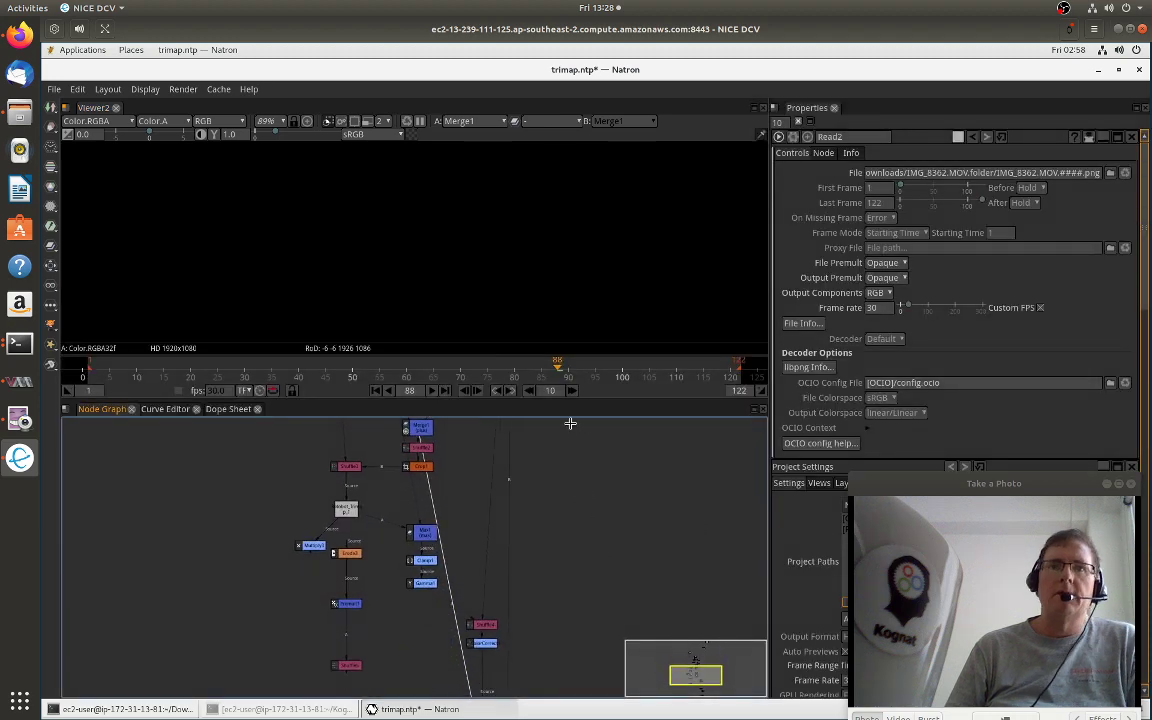
pyautogui.click(344, 511)
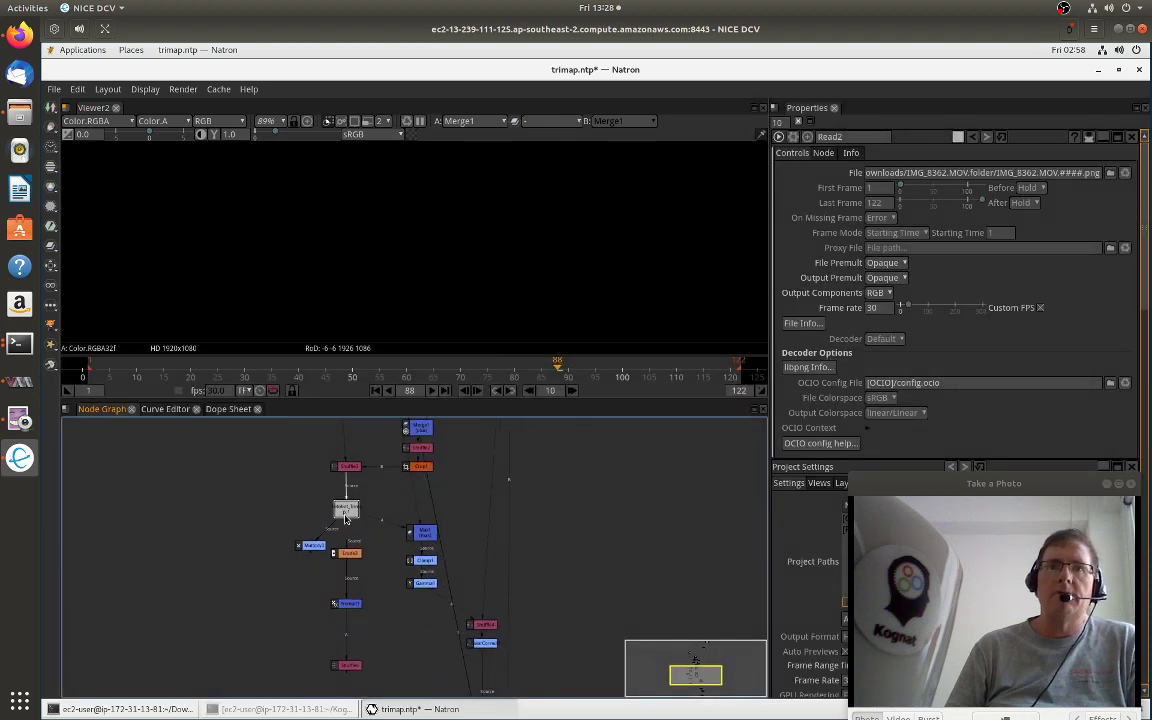
pyautogui.press('1')
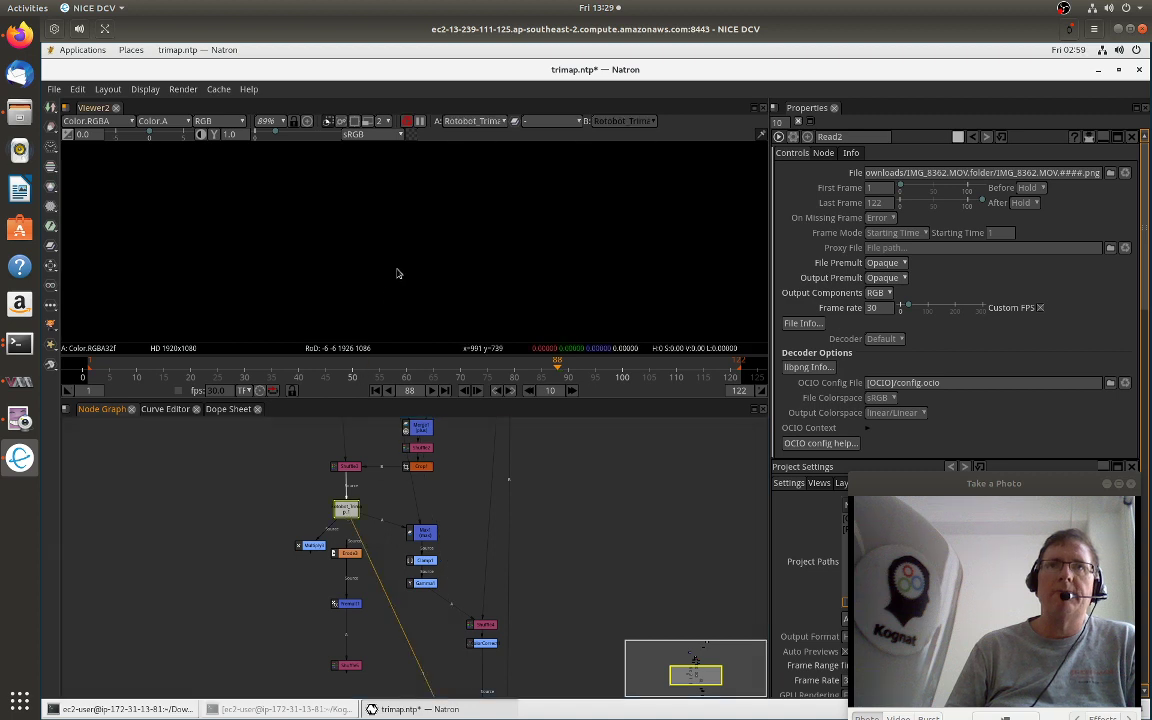
pyautogui.press('space')
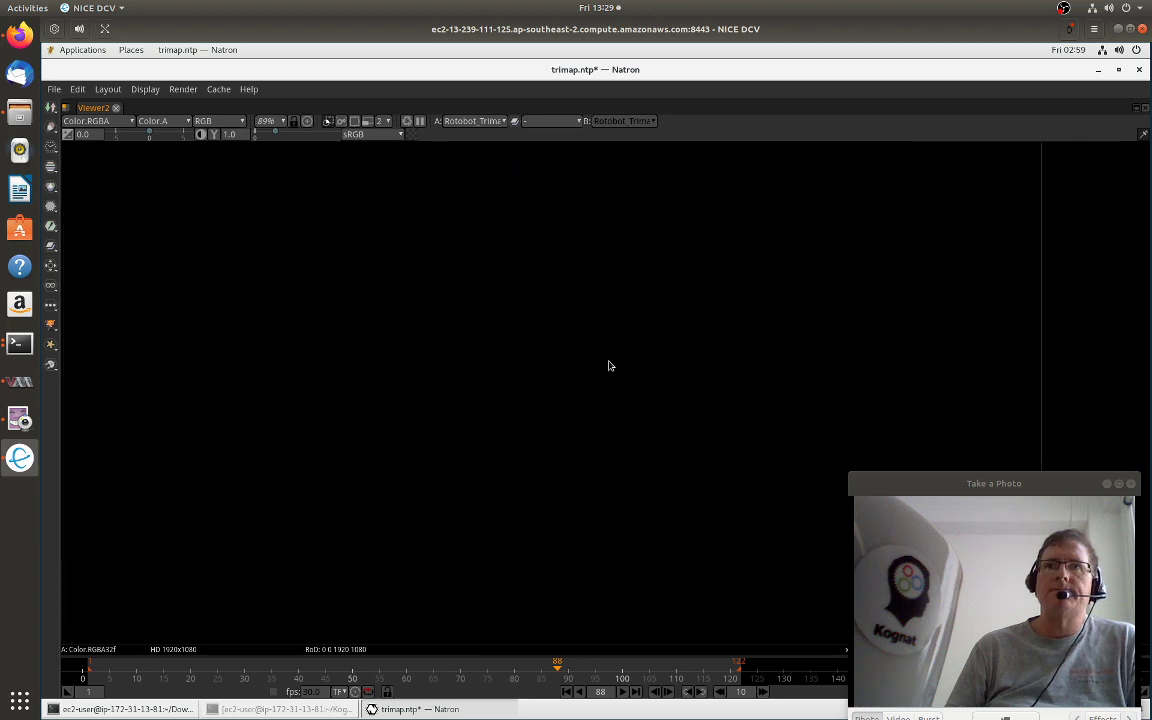
pyautogui.press('space')
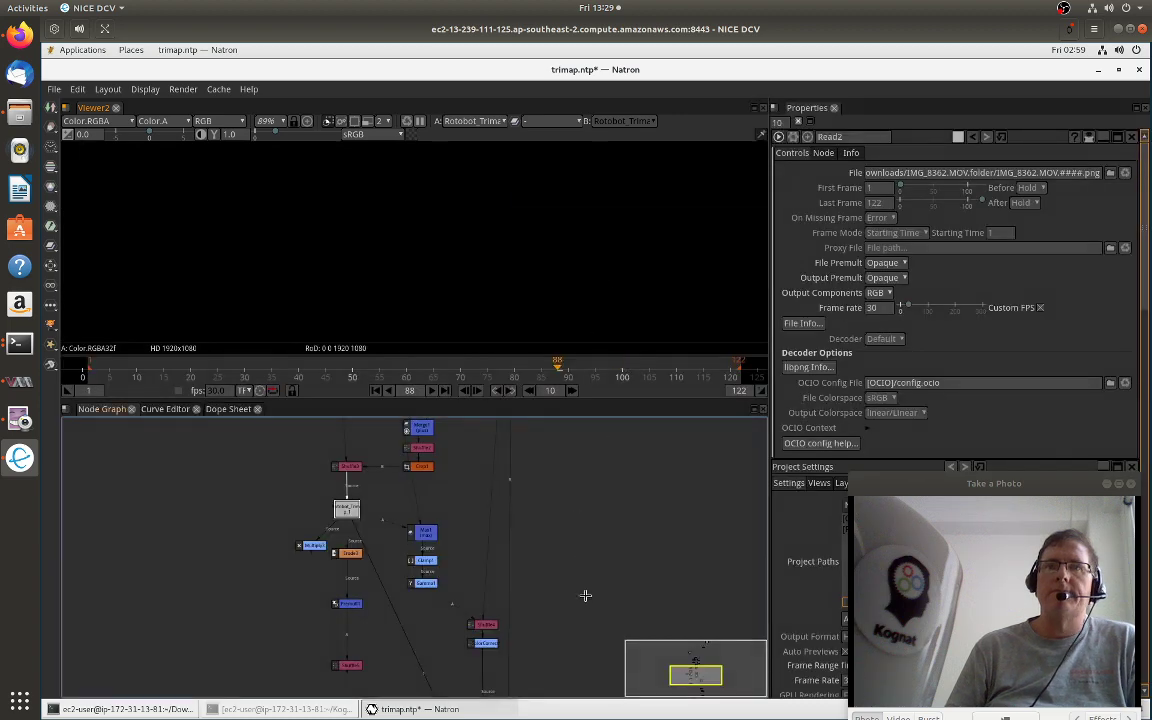
# - Show the final Merge2 node's output and enlarge the viewer while the frame renders
pyautogui.moveTo(585, 596); pyautogui.dragTo(570, 333)
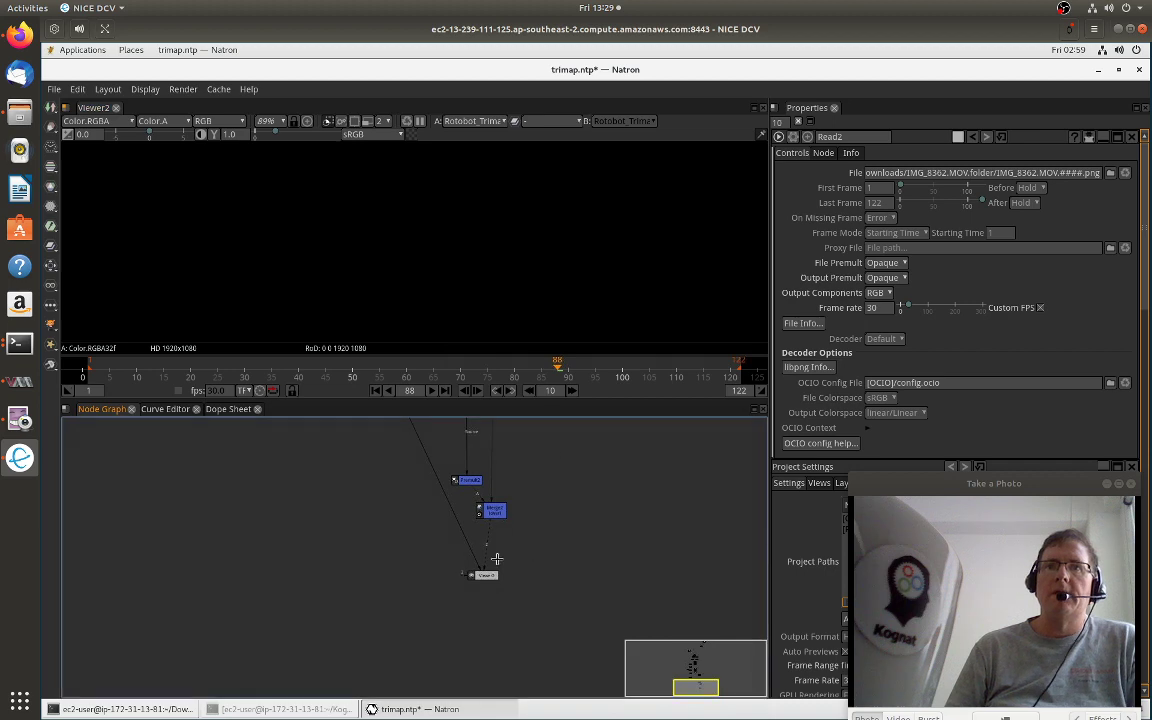
pyautogui.click(492, 510)
pyautogui.press('1')
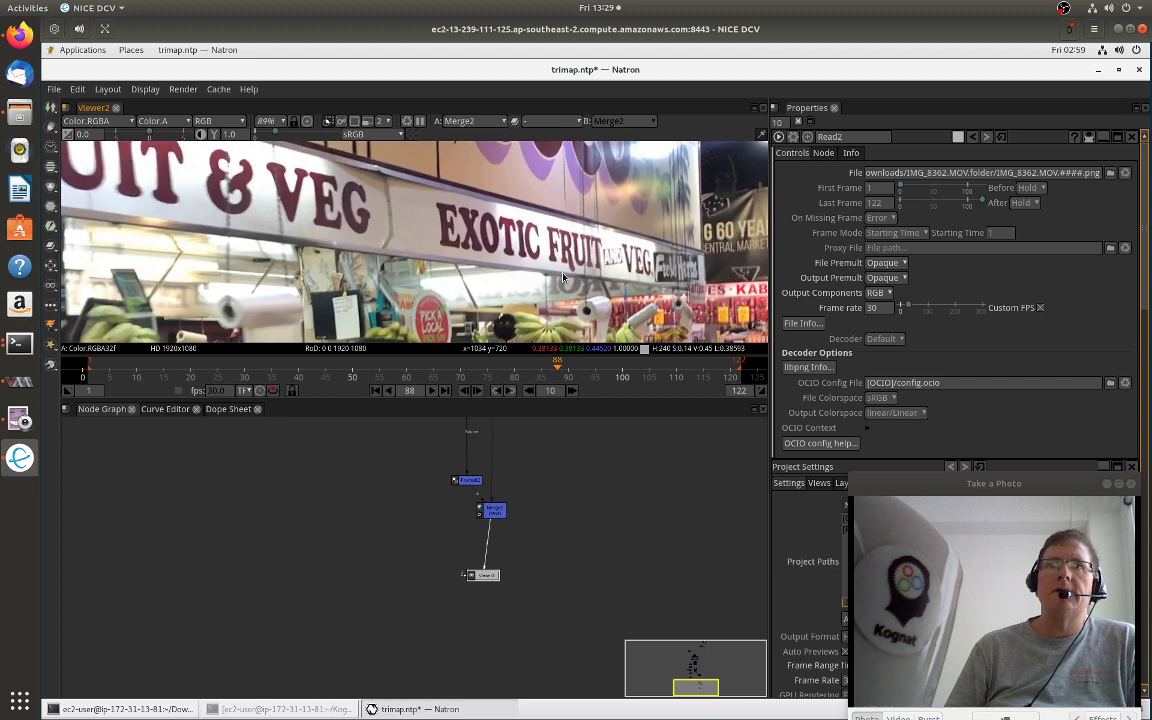
pyautogui.press('space')
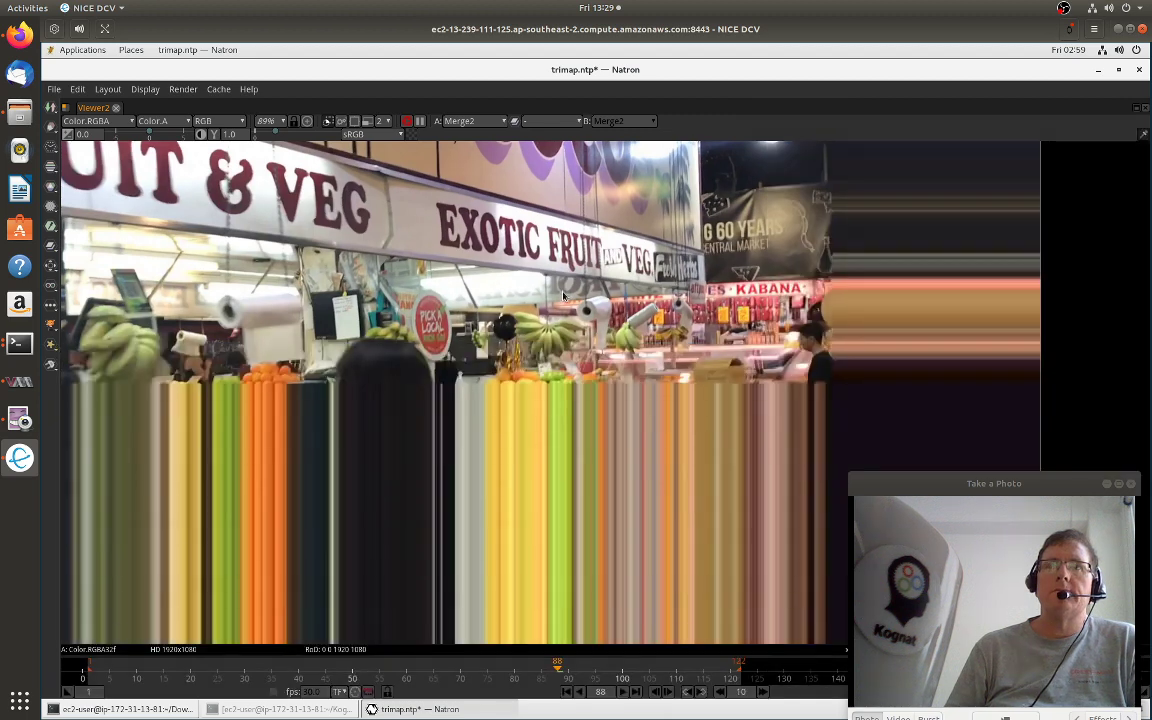
# - Switch to the Kognat terminal, run nvidia-smi twice to sample GPU load during rendering, and minimize the terminal
pyautogui.click(242, 708)
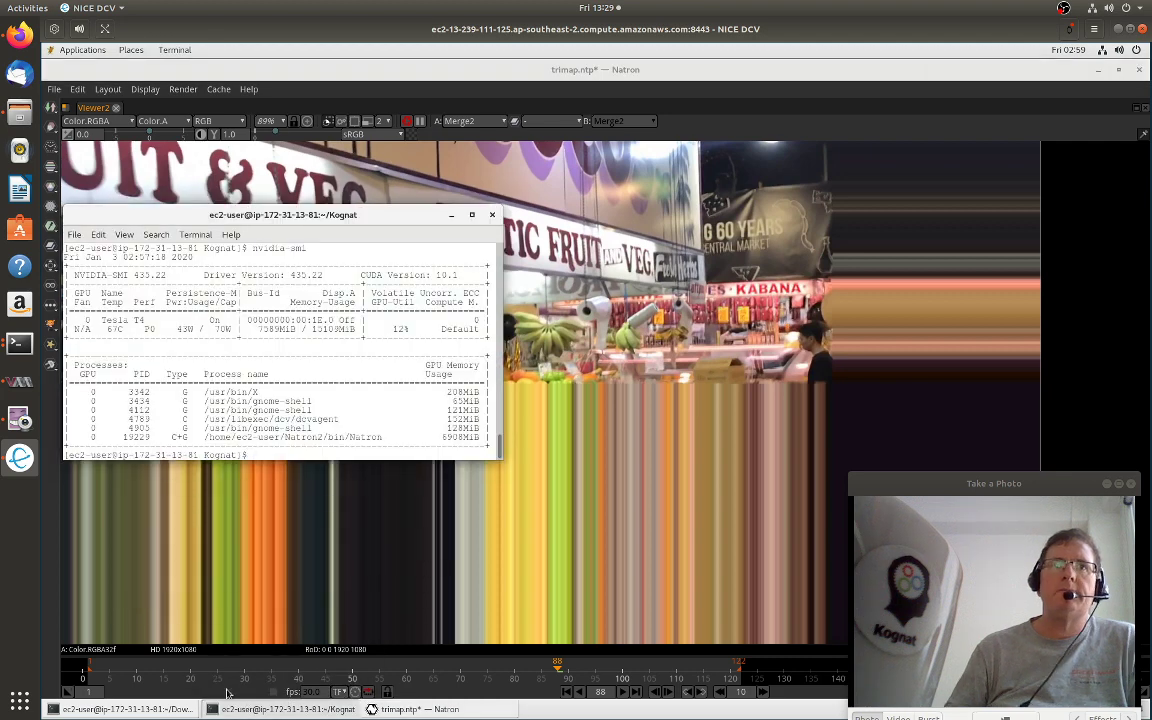
pyautogui.press('Up')
pyautogui.press('Return')
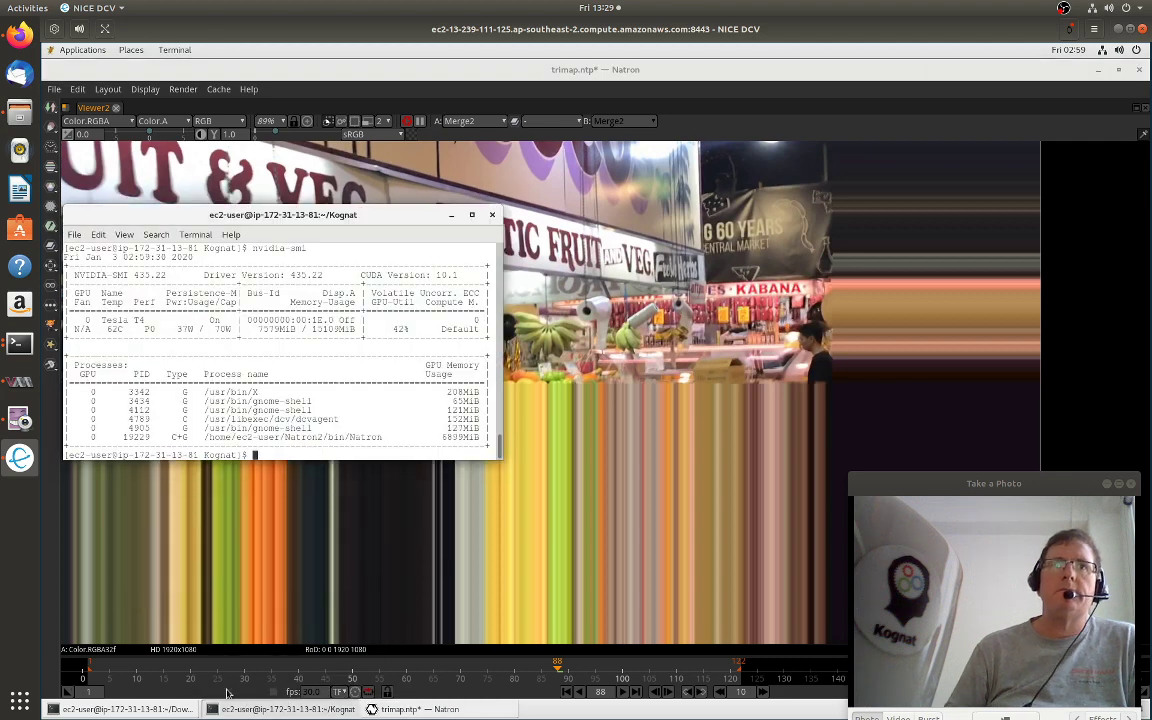
pyautogui.press('Up')
pyautogui.press('Return')
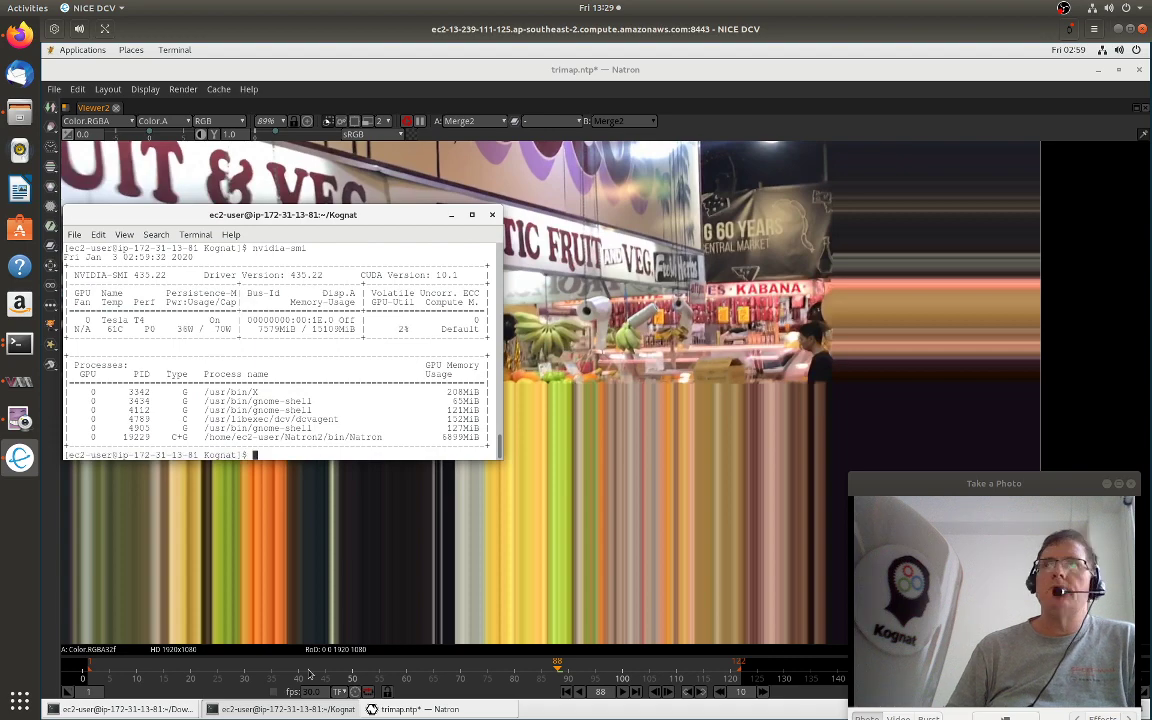
pyautogui.click(451, 214)
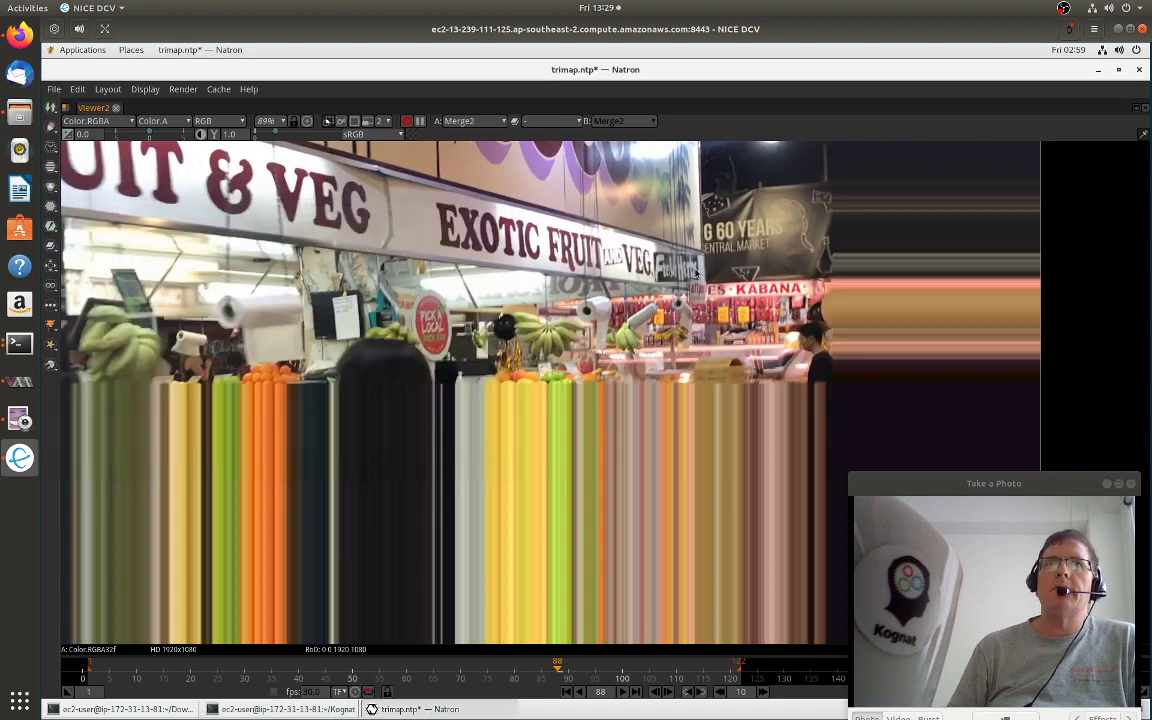
# - Set the viewer zoom to 75%, bring the whole Merge2 image into view and start forward playback from frame 20
pyautogui.click(276, 122)
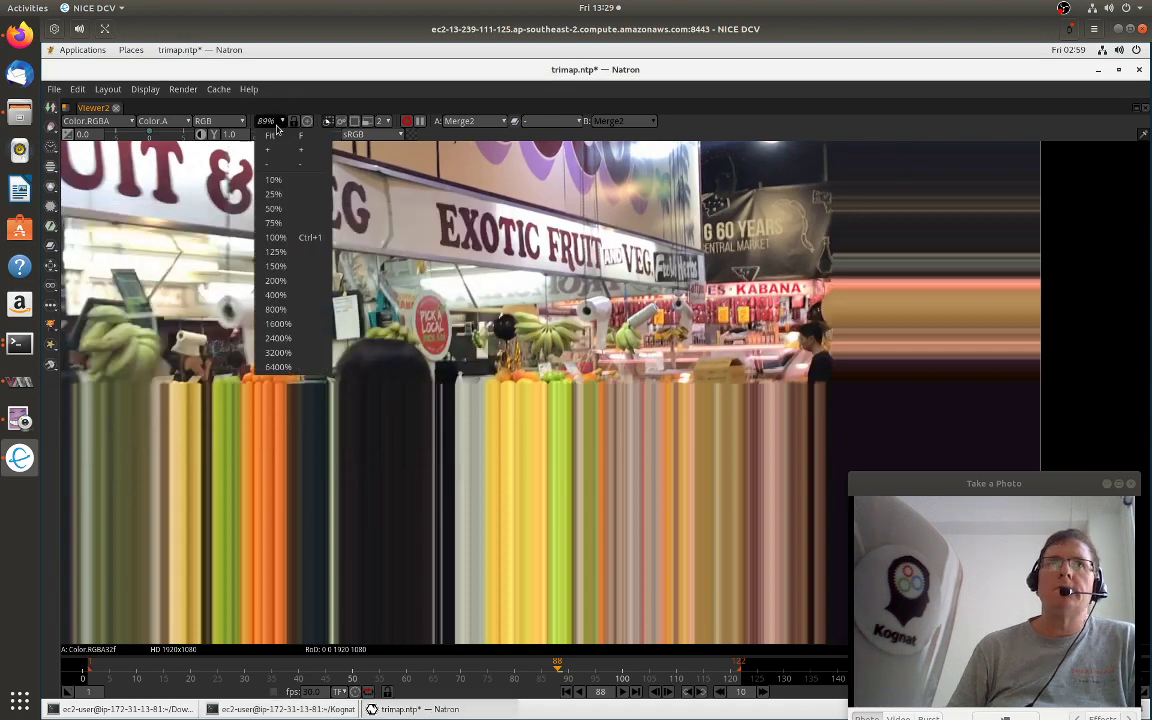
pyautogui.click(278, 223)
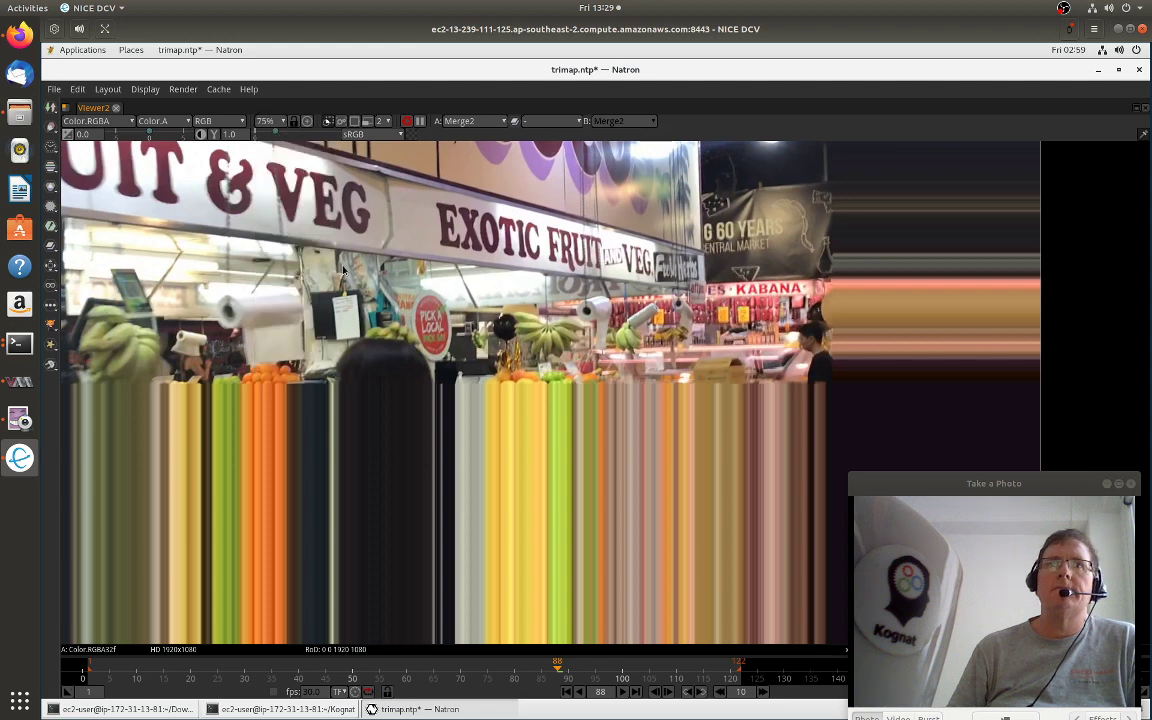
pyautogui.moveTo(350, 271); pyautogui.dragTo(426, 289)
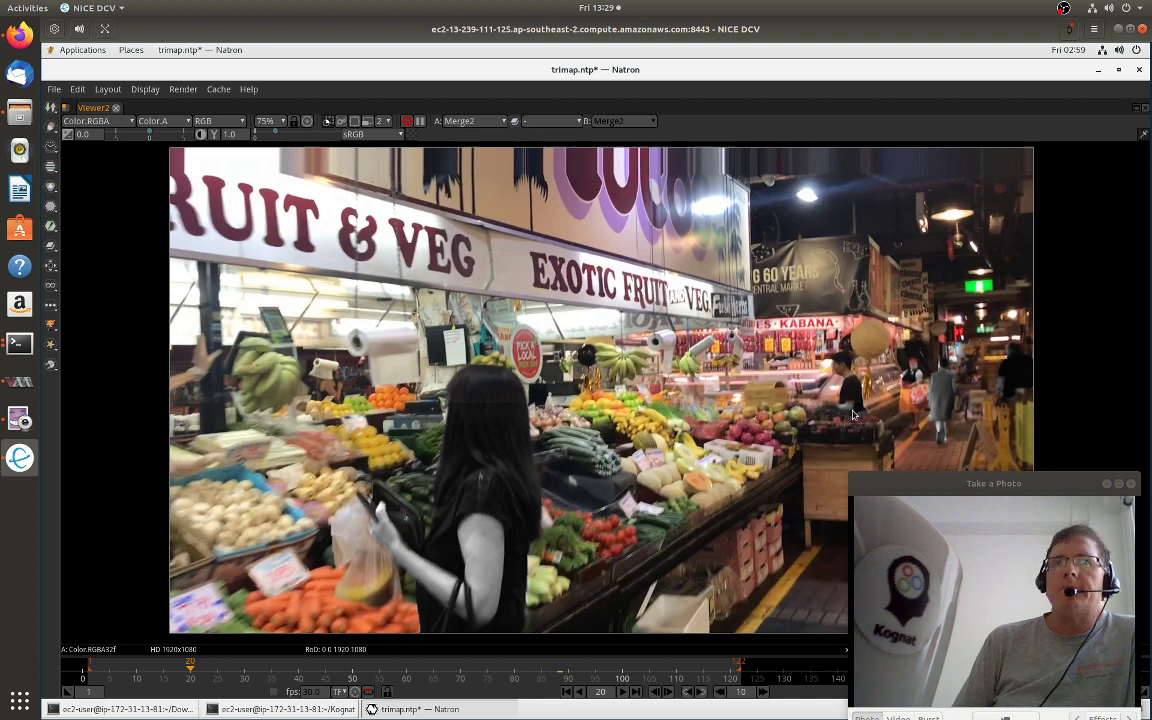
pyautogui.click(622, 691)
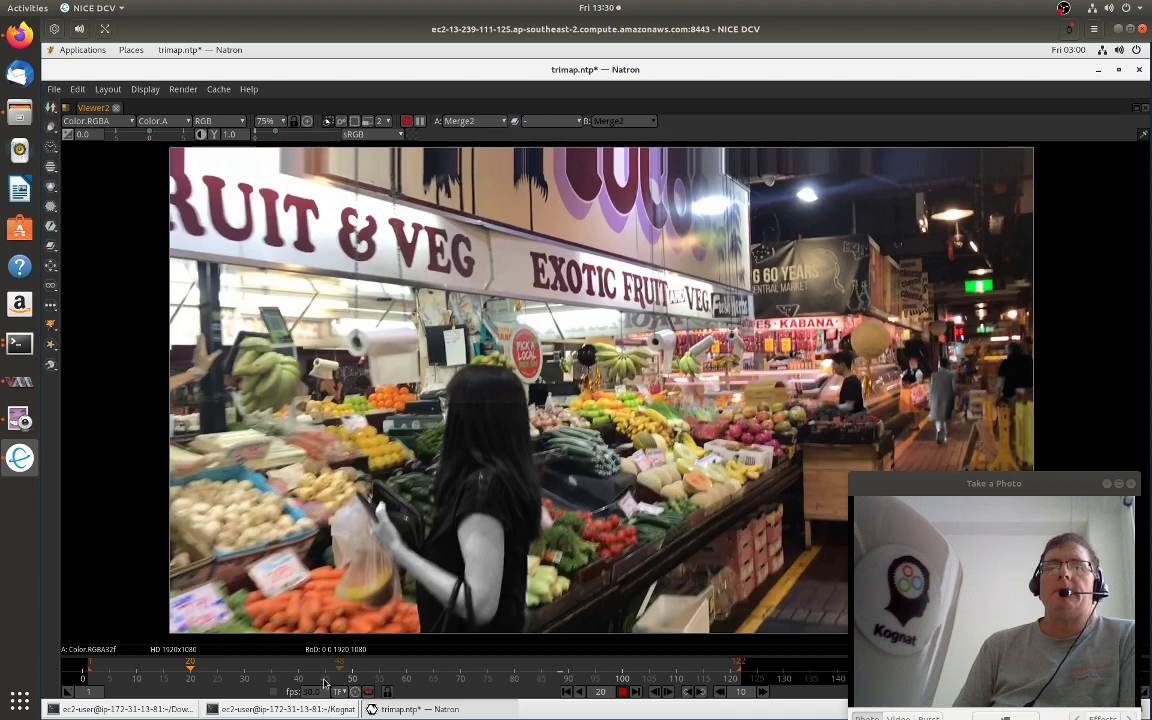
# - Play the Merge2 result forward from frame 20 through the frames around 23 and stop playback
pyautogui.press('l')
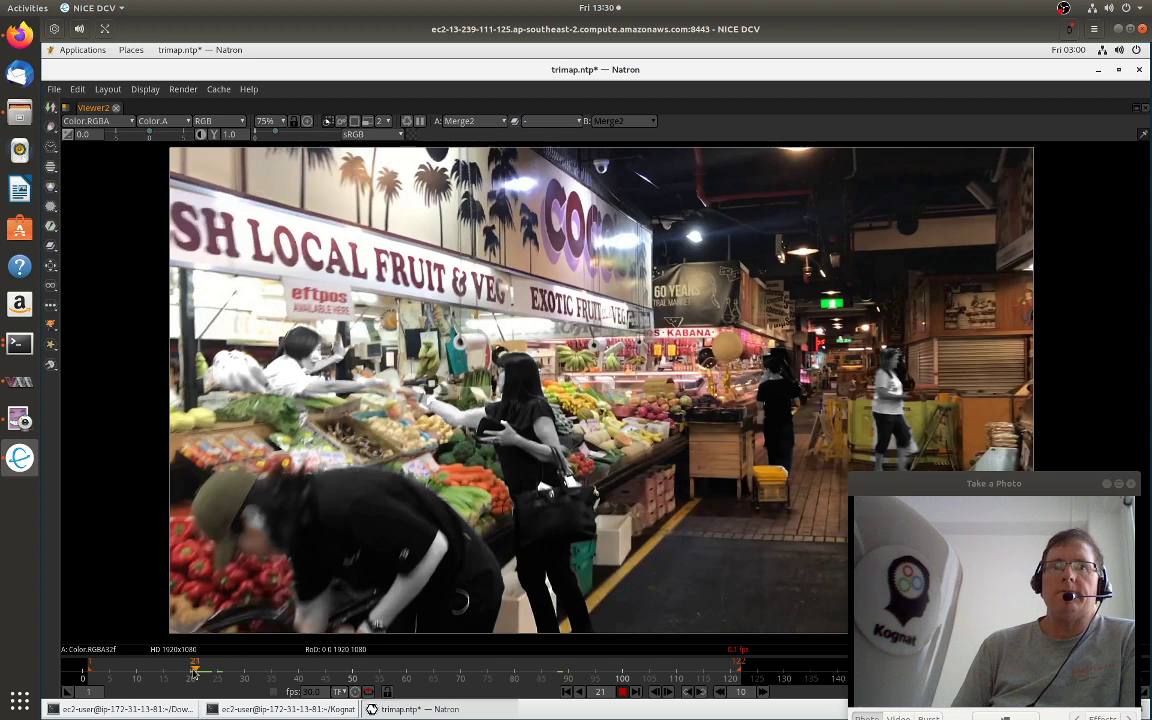
pyautogui.moveTo(192, 676); pyautogui.dragTo(211, 676)
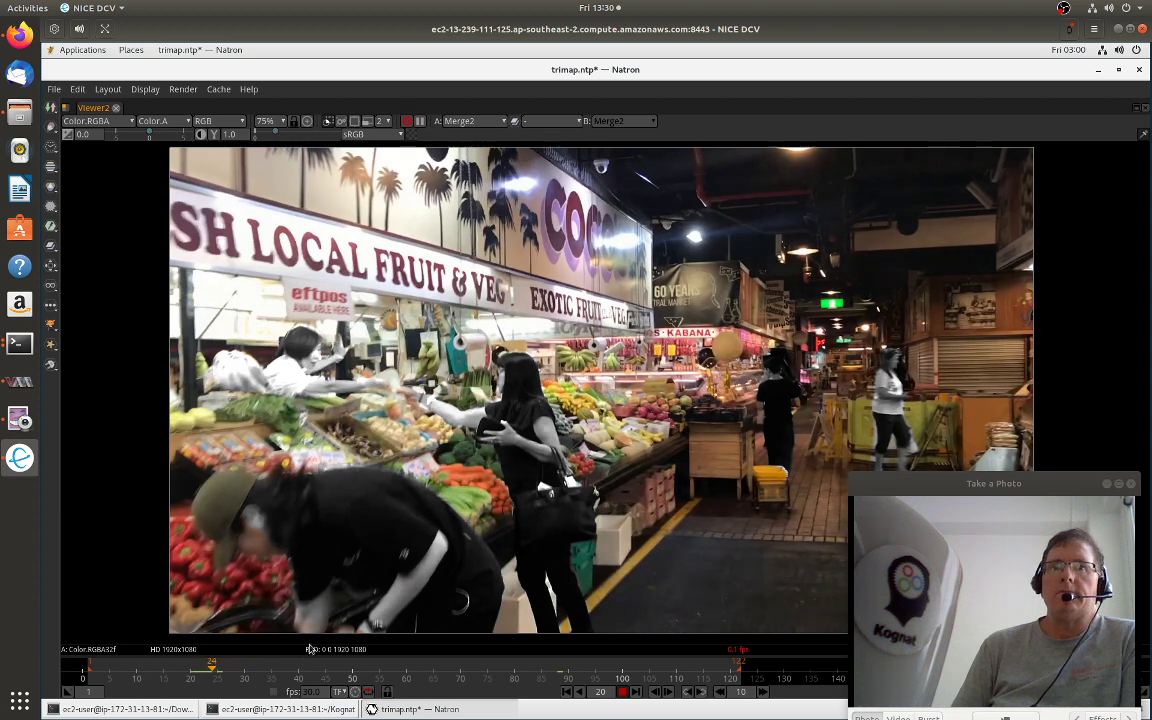
pyautogui.click(193, 666)
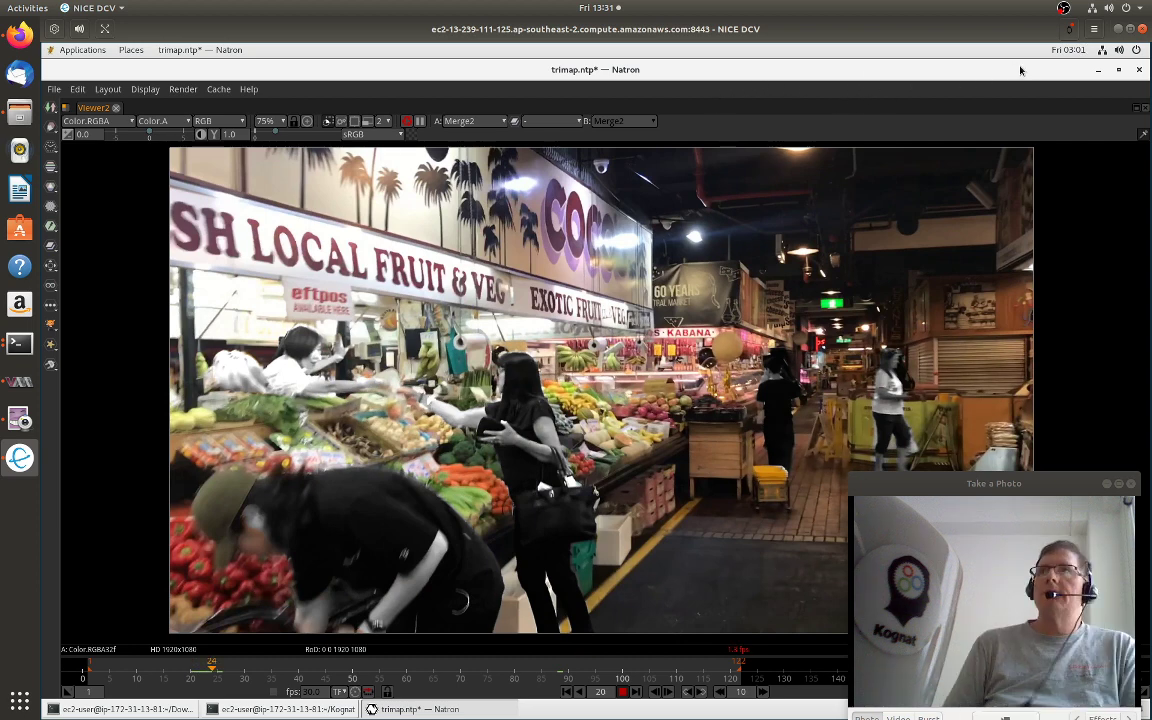
pyautogui.click(622, 691)
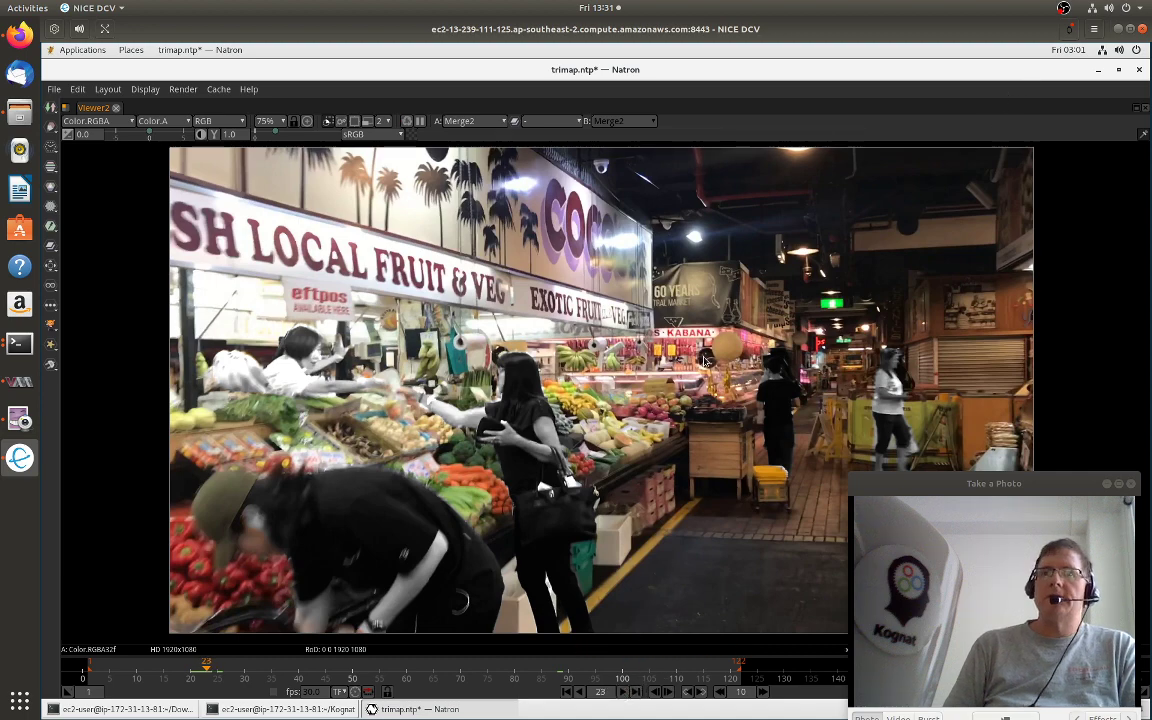
# - Replace the Read2 node's footage with the IMG_8358.MOV.####.png sequence from Downloads/IMG_8358.MOV.folder
pyautogui.press('space')
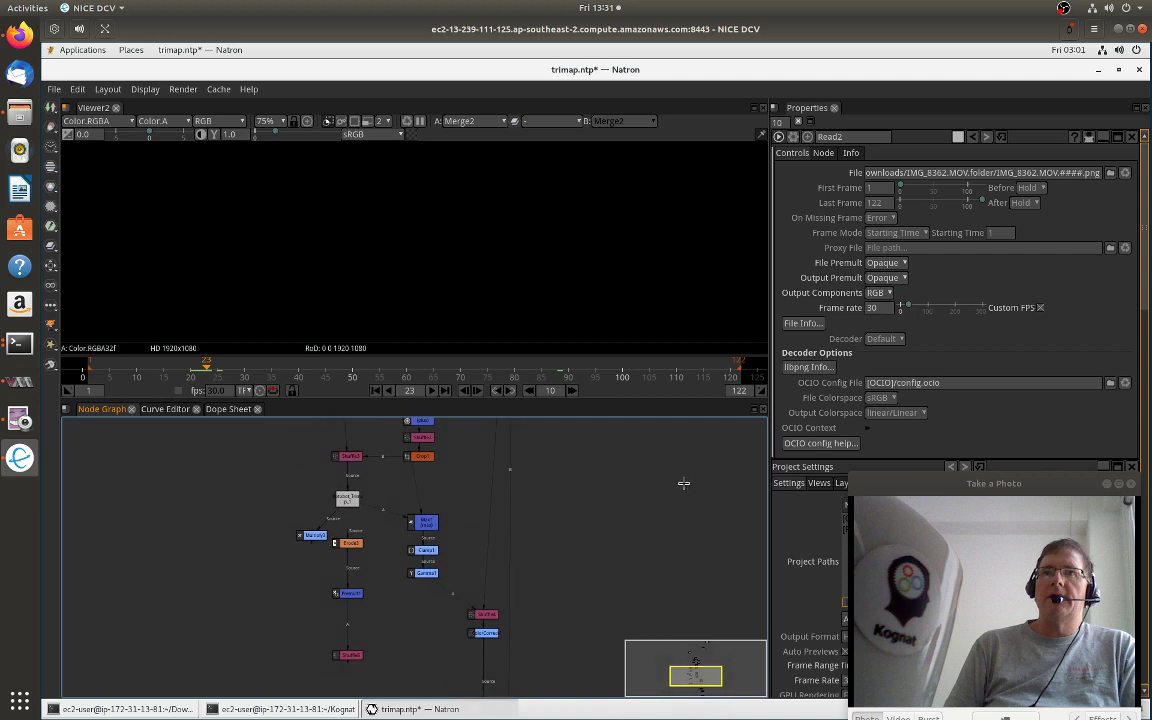
pyautogui.scroll(2, 591, 504)
pyautogui.scroll(3, 445, 458)
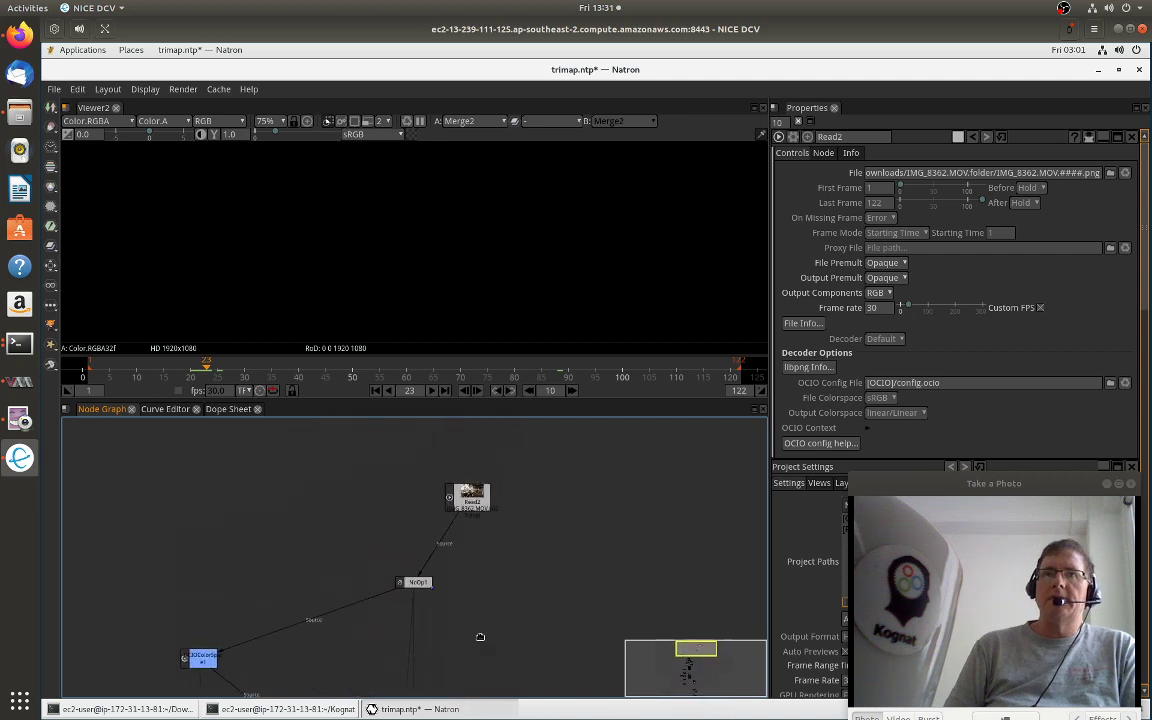
pyautogui.moveTo(480, 637); pyautogui.dragTo(475, 687)
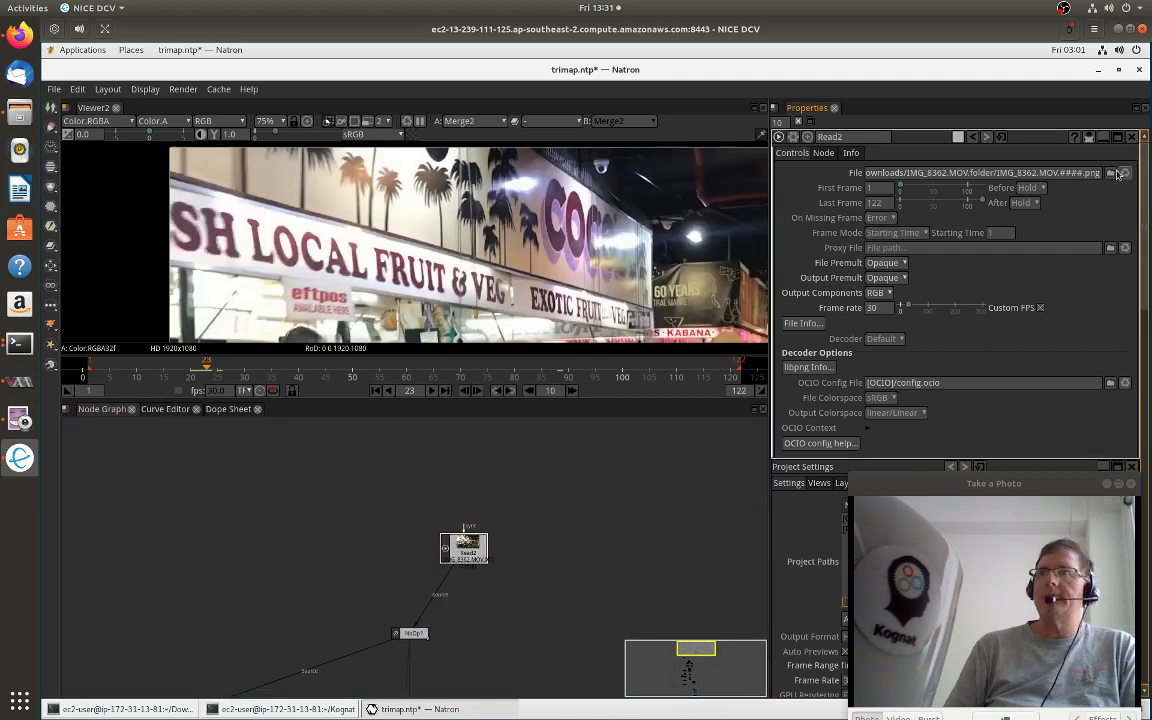
pyautogui.click(1112, 173)
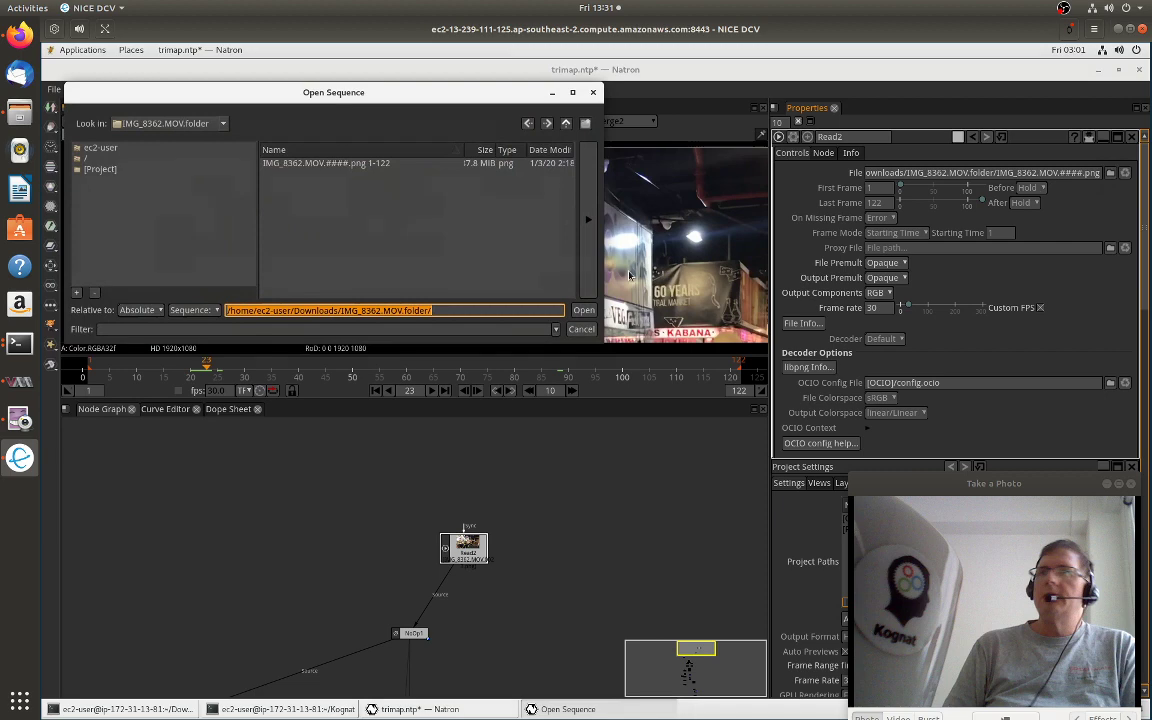
pyautogui.click(178, 121)
pyautogui.click(171, 139)
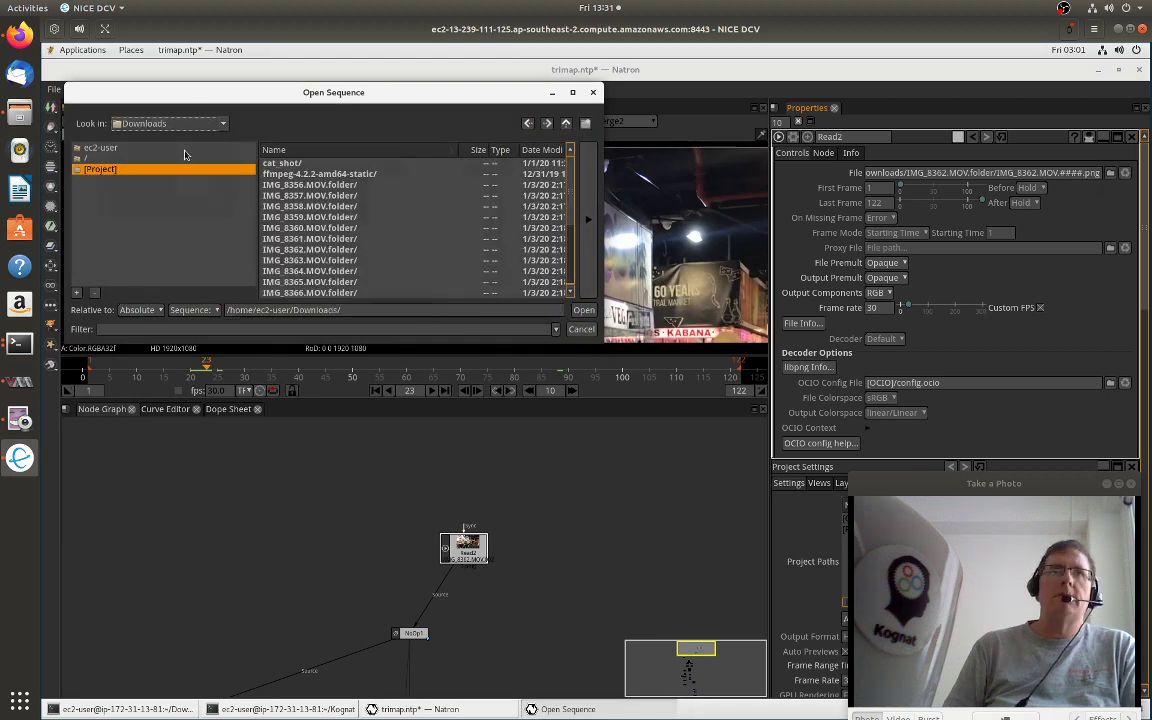
pyautogui.doubleClick(283, 206)
pyautogui.click(306, 165)
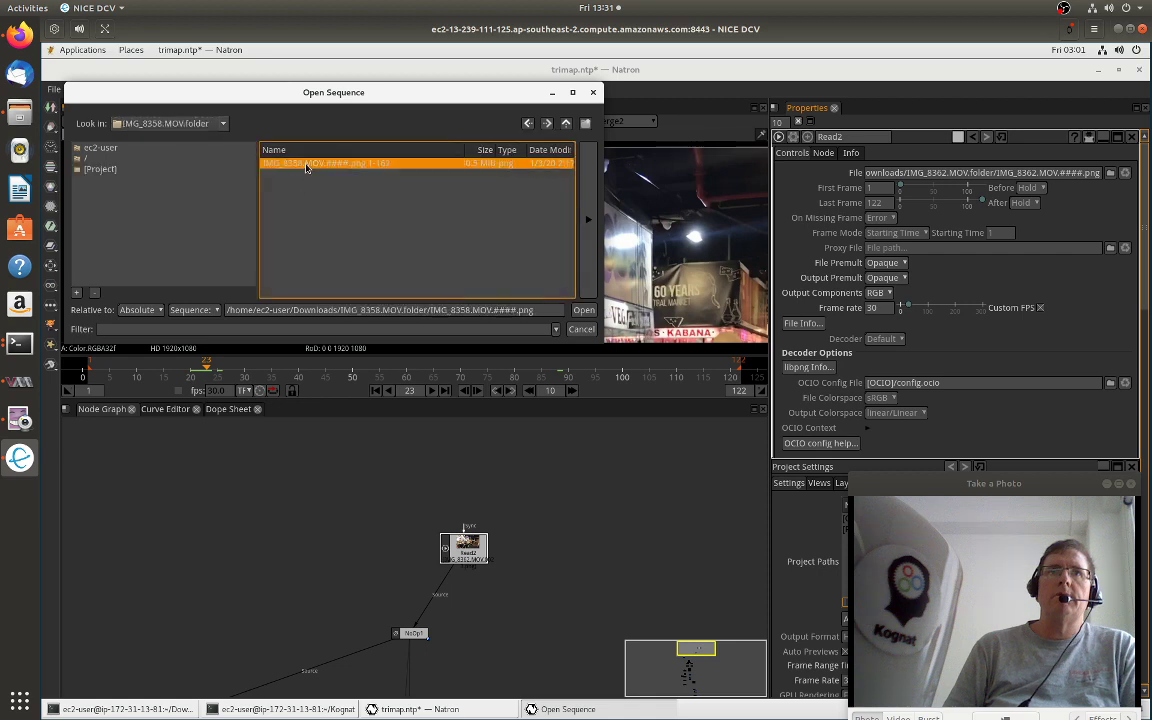
pyautogui.doubleClick(306, 165)
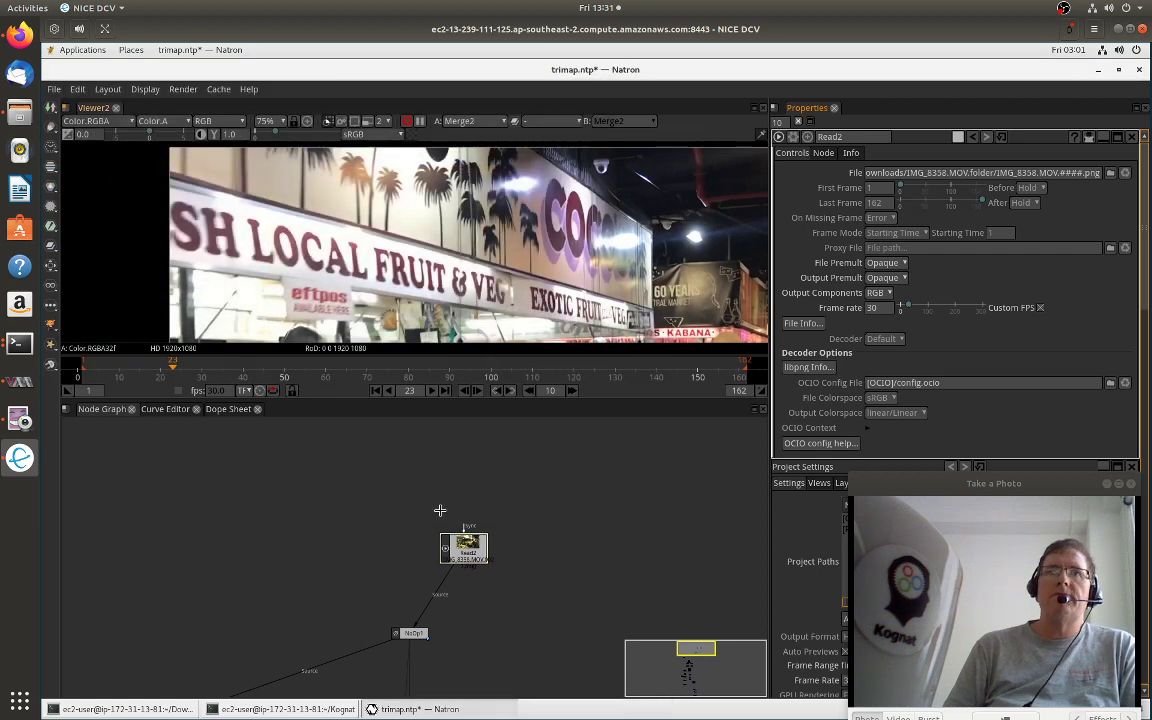
# - Show the Read2 node's IMG_8358 footage in the enlarged viewer and start forward playback
pyautogui.press('1')
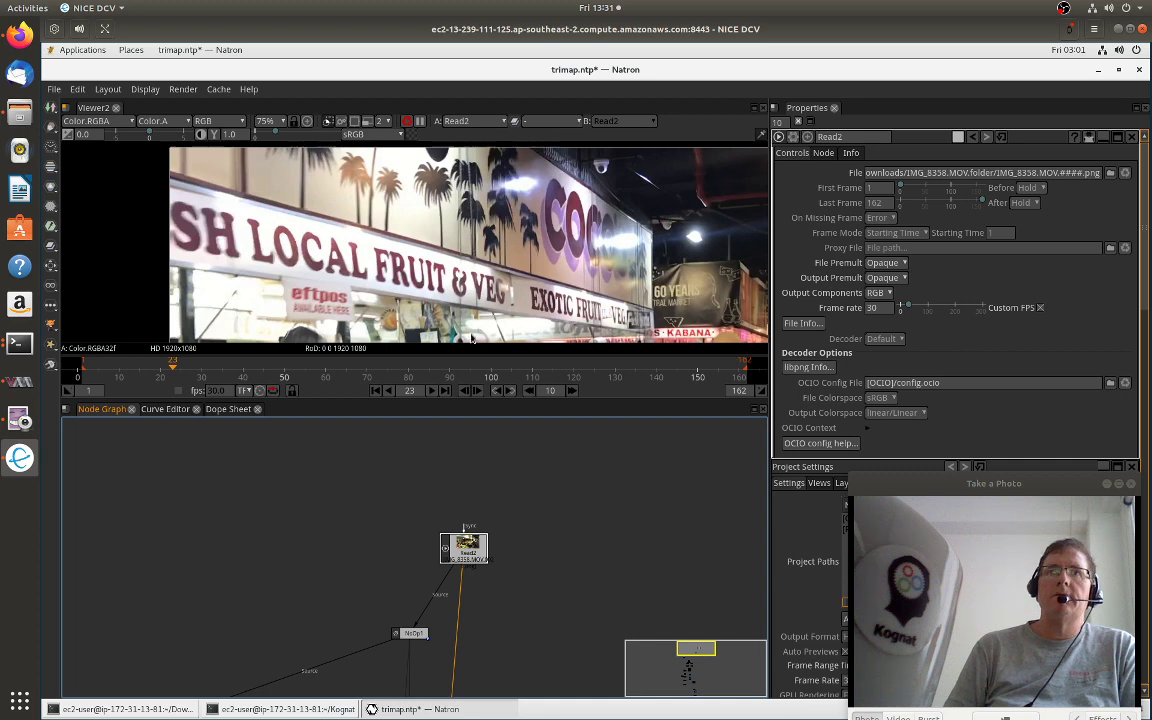
pyautogui.click(1112, 173)
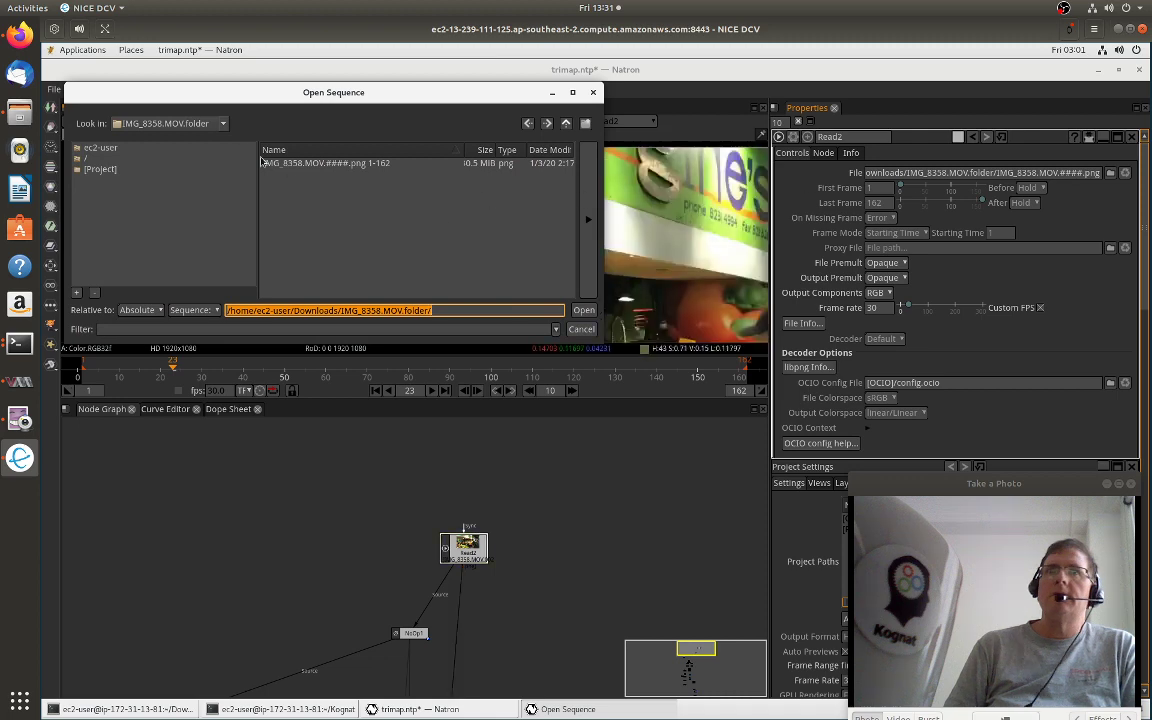
pyautogui.click(583, 310)
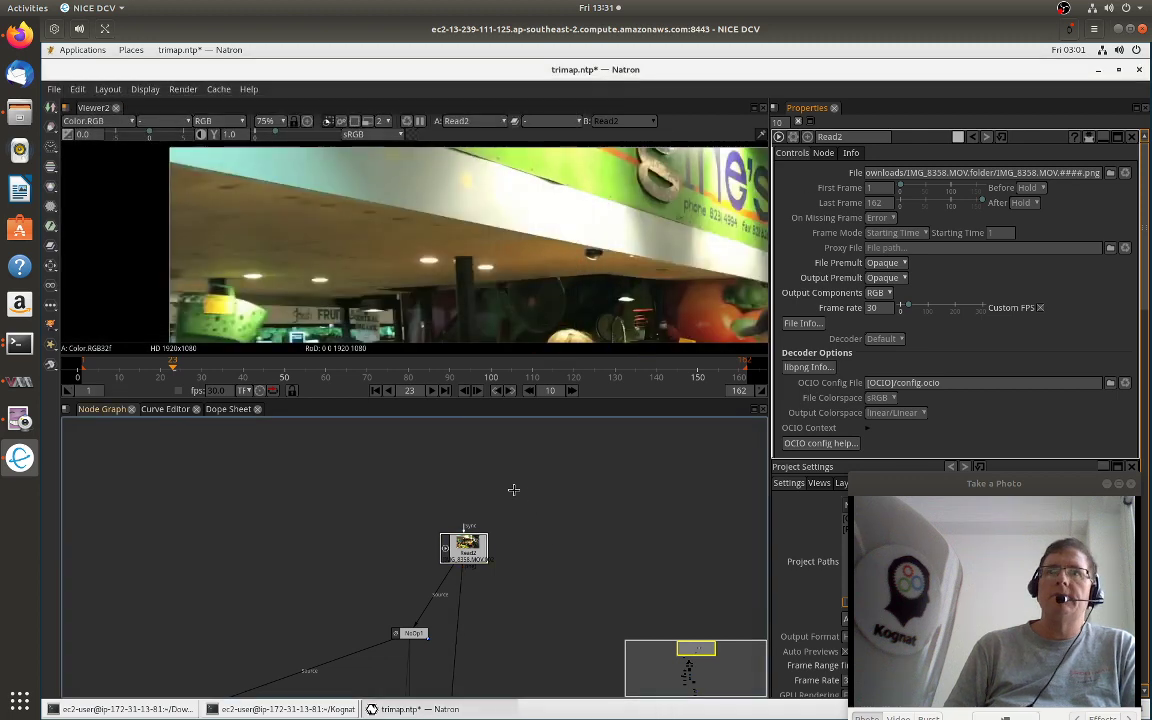
pyautogui.press('space')
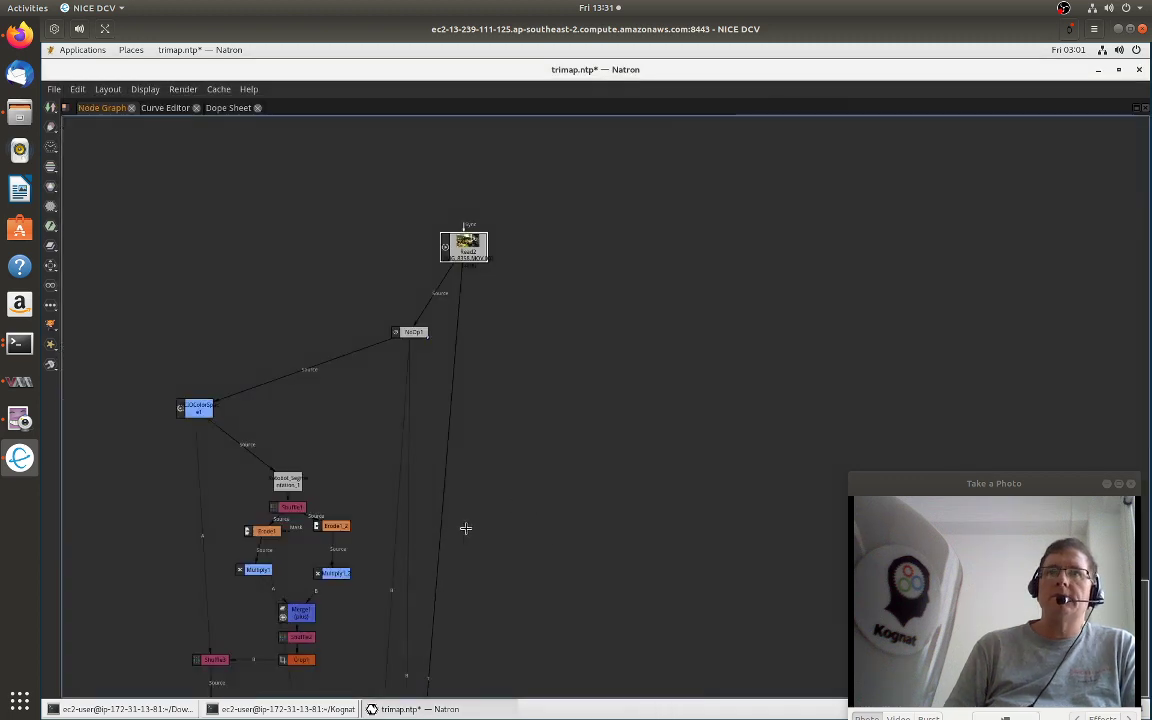
pyautogui.press('space')
pyautogui.press('space')
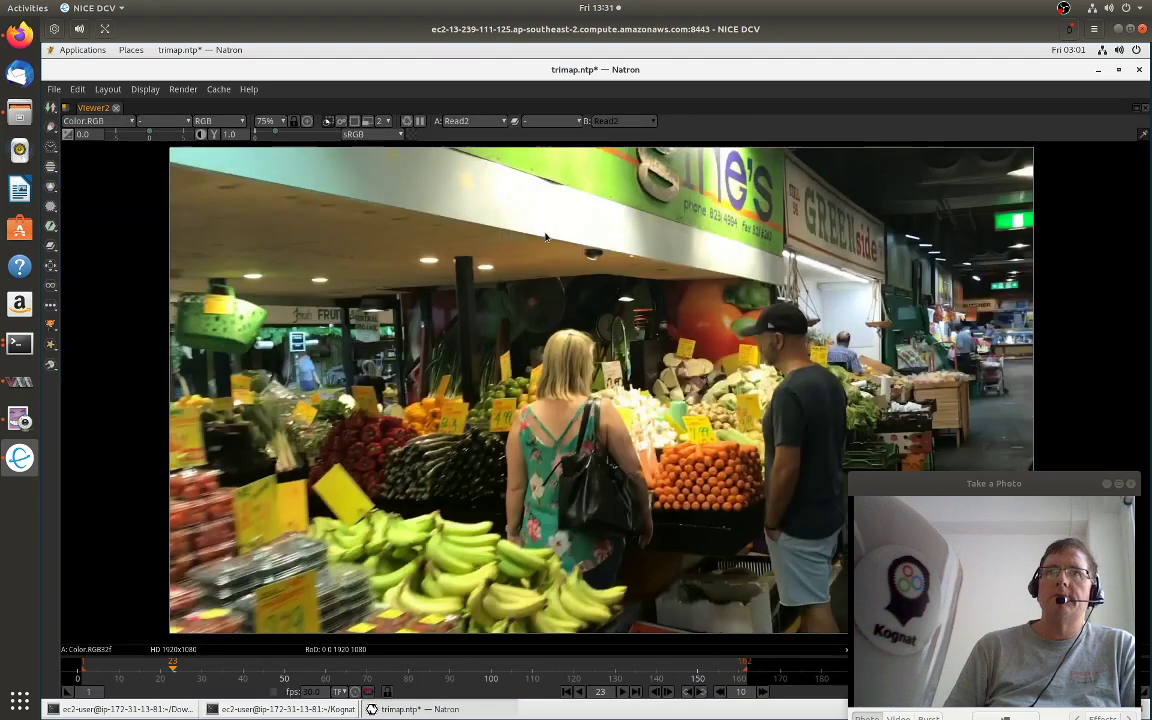
pyautogui.click(621, 691)
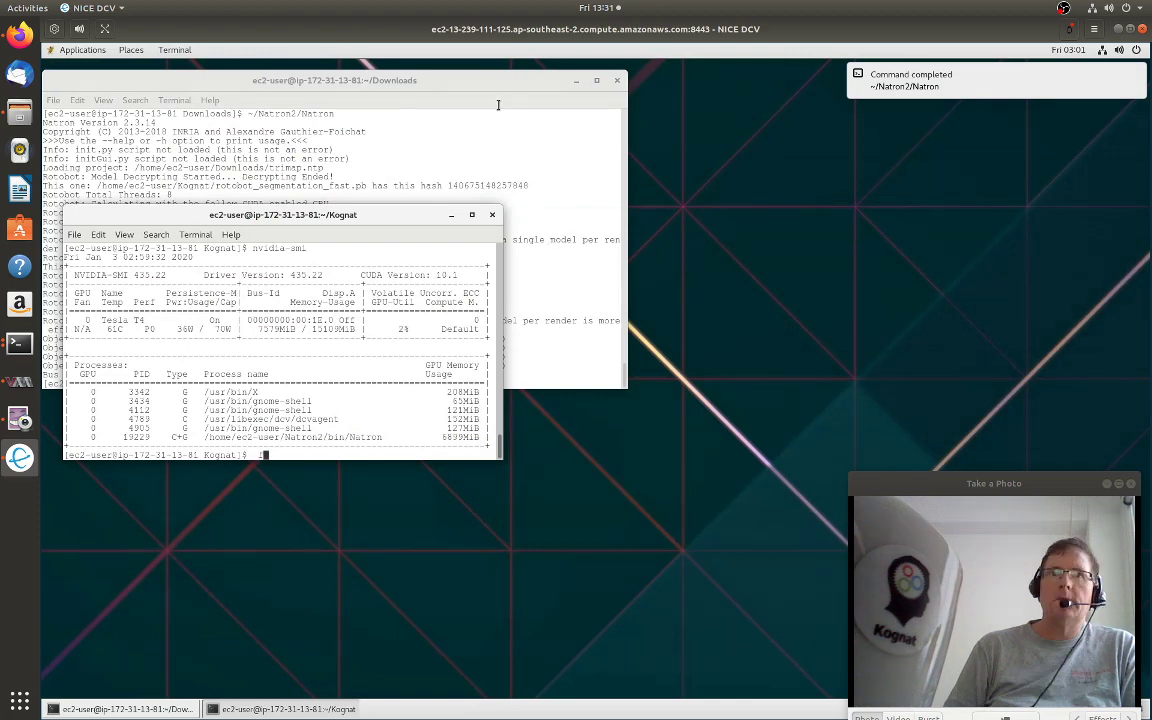
# - Relaunch ~/Natron2/Natron from the Downloads terminal and reopen the recent trimap.ntp project from its auto-save
pyautogui.click(450, 151)
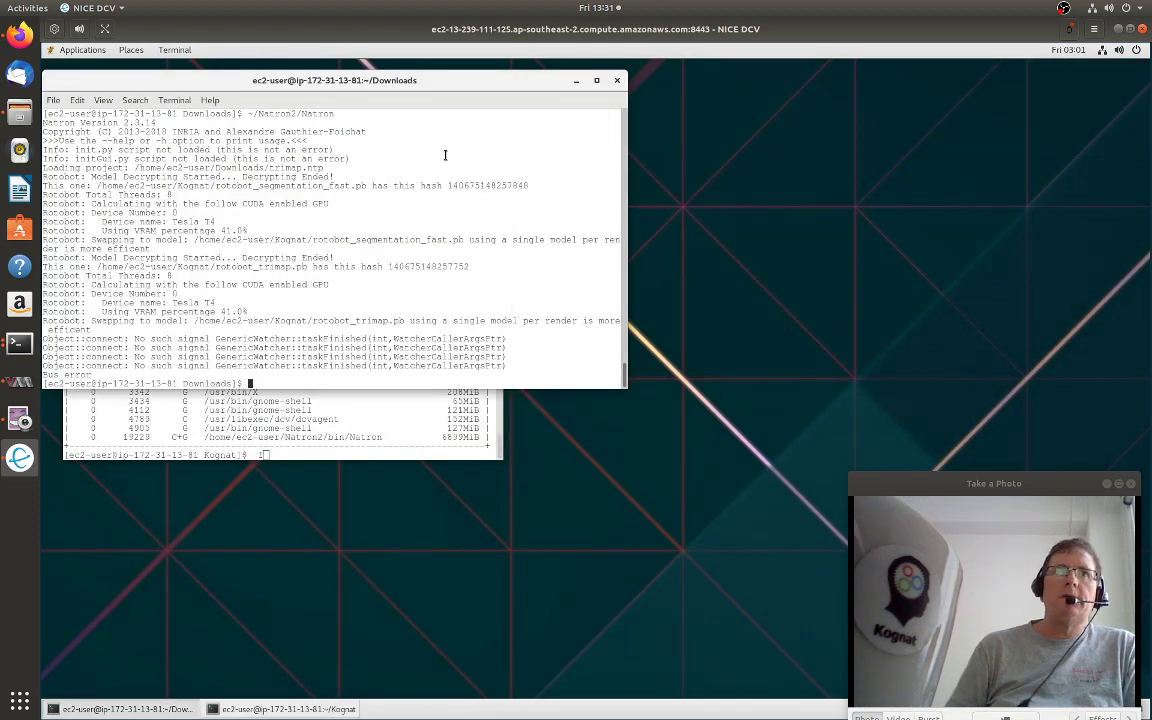
pyautogui.press('Up')
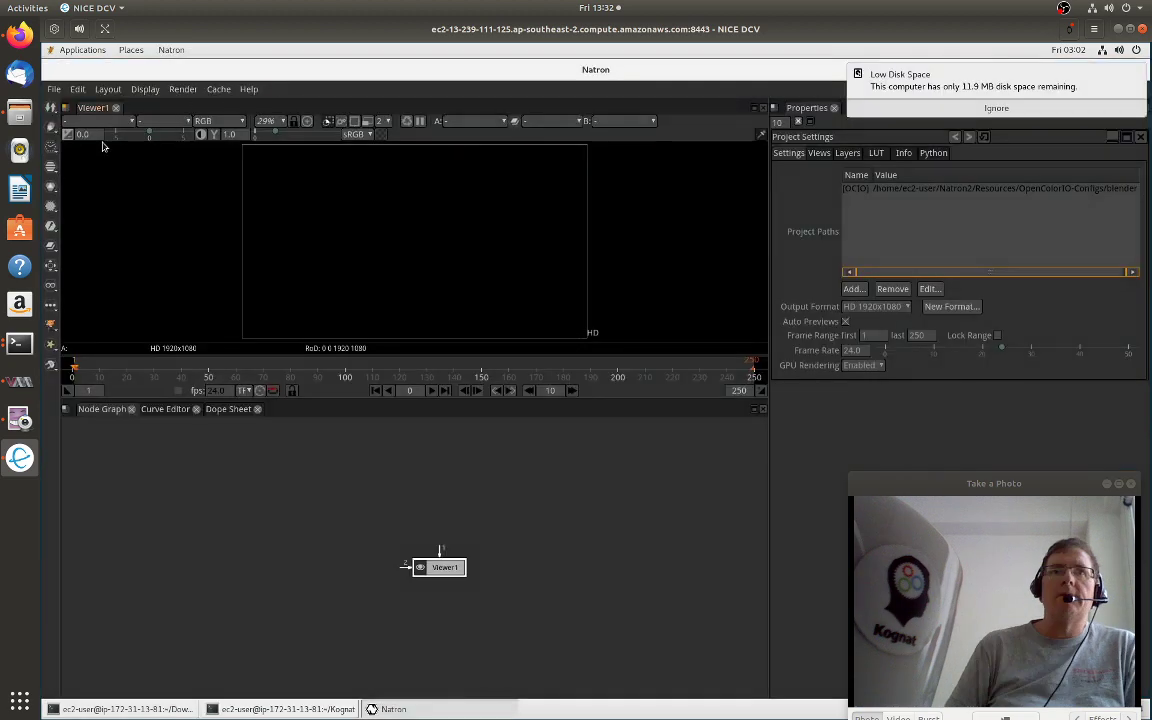
pyautogui.click(54, 89)
pyautogui.moveTo(75, 140)
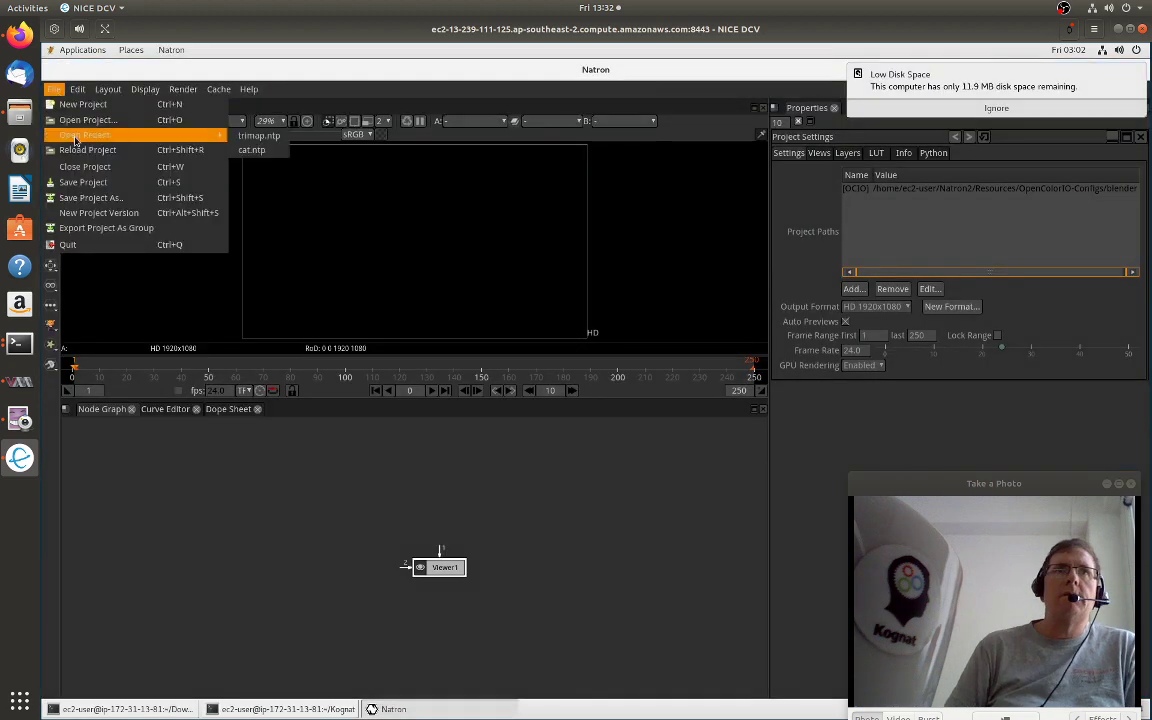
pyautogui.click(252, 139)
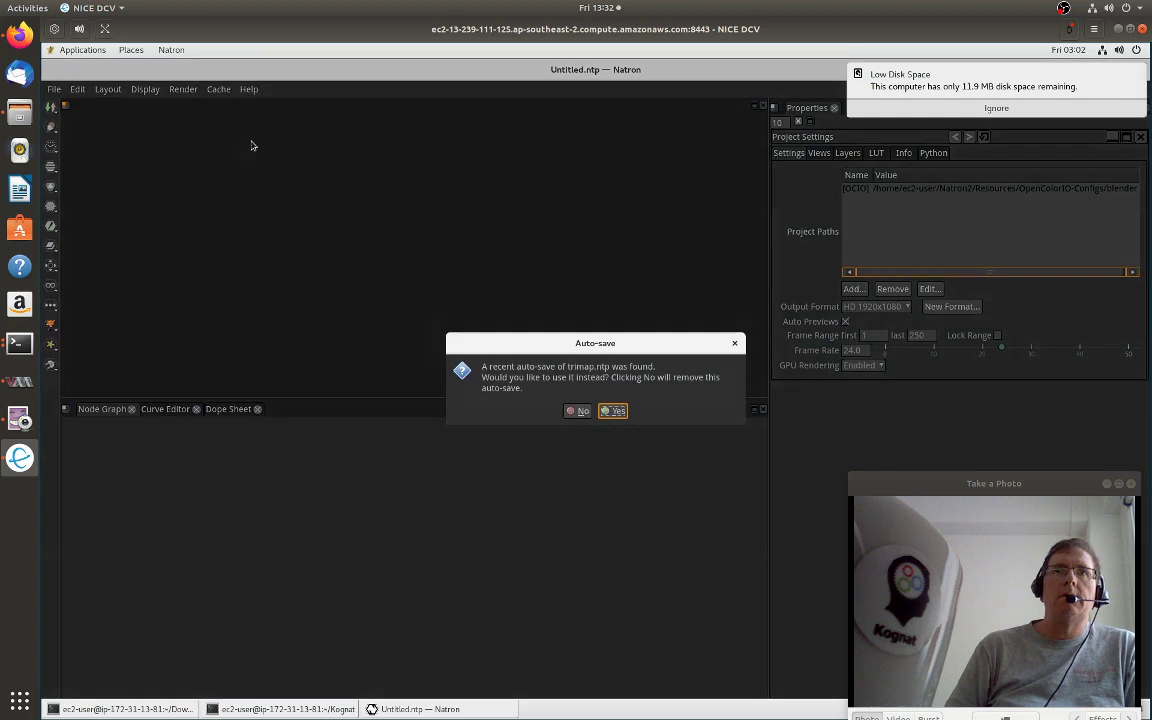
pyautogui.click(612, 411)
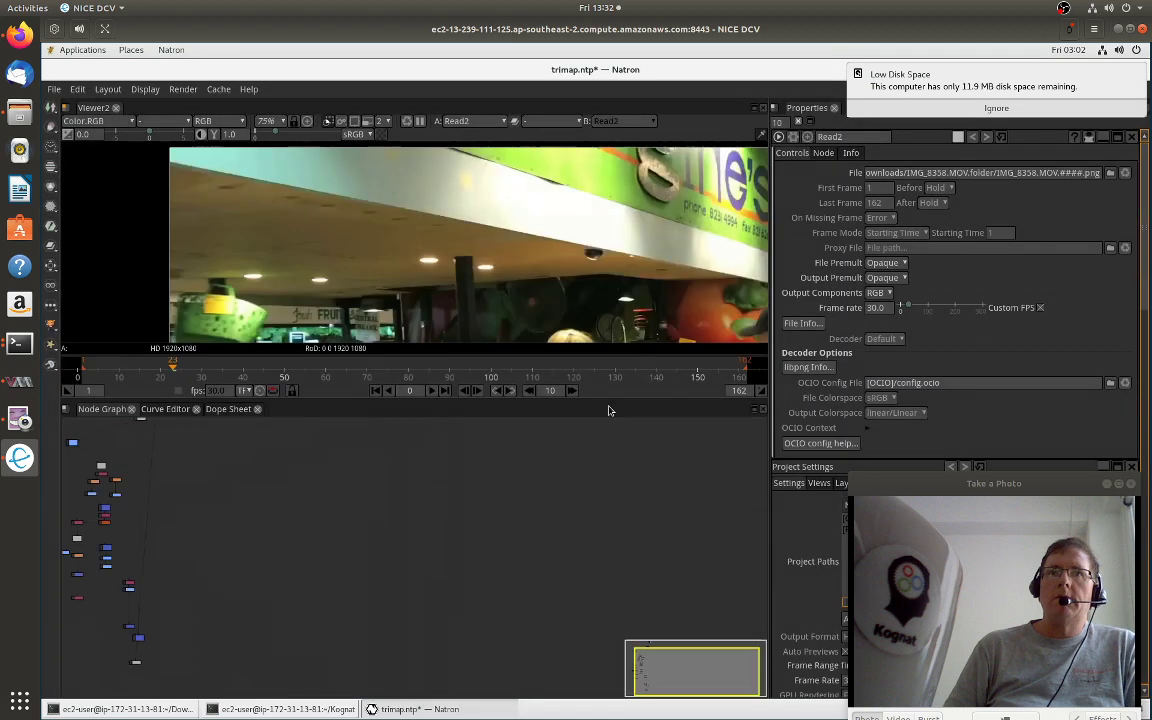
# - Show the final Merge2 node's output in the enlarged viewer and move the timeline to frame 27
pyautogui.moveTo(283, 463); pyautogui.dragTo(586, 617)
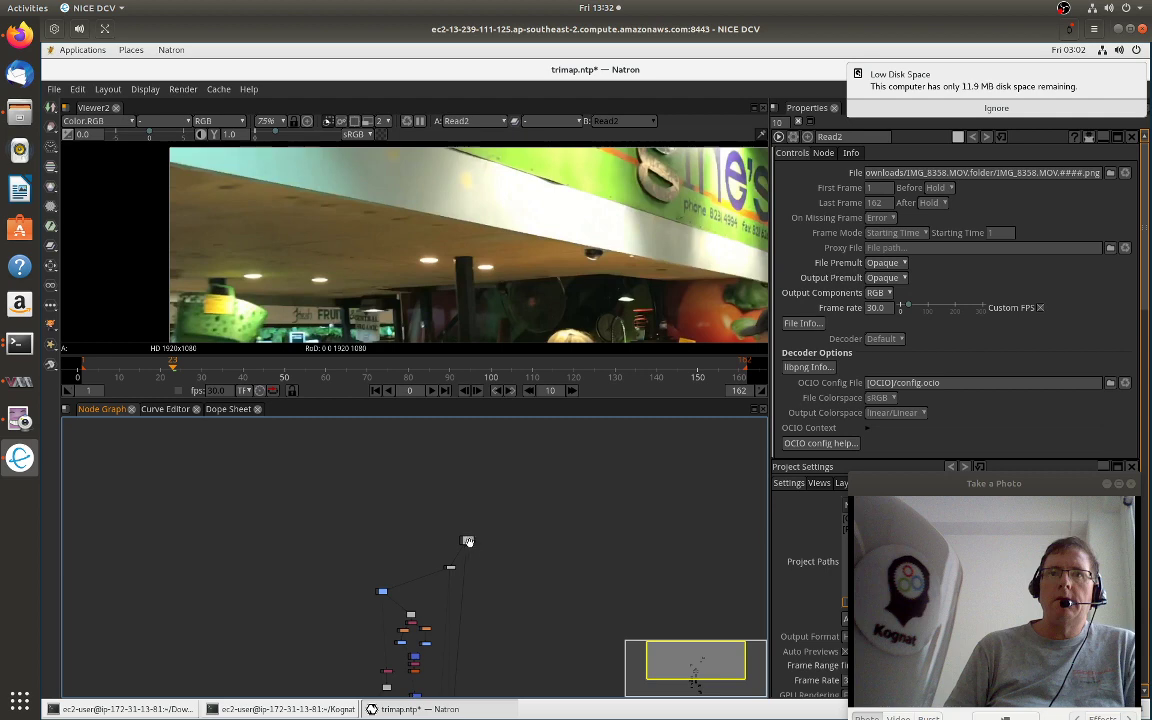
pyautogui.moveTo(488, 599); pyautogui.dragTo(424, 400)
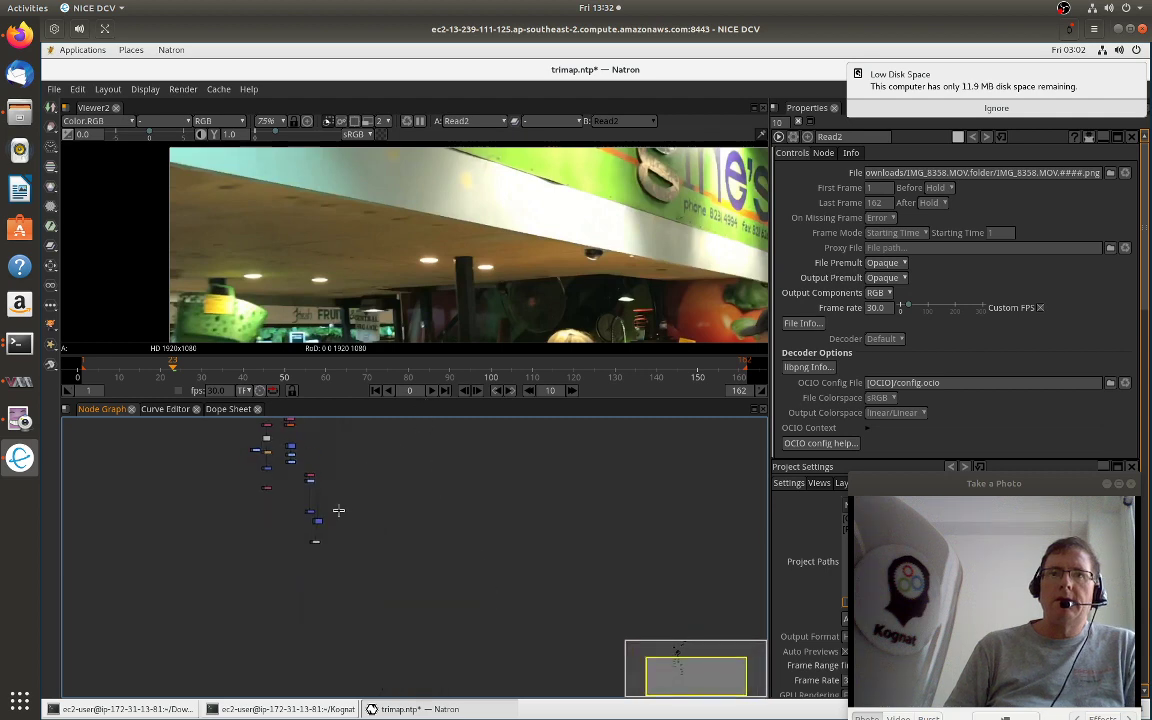
pyautogui.click(318, 523)
pyautogui.click(318, 523)
pyautogui.press('1')
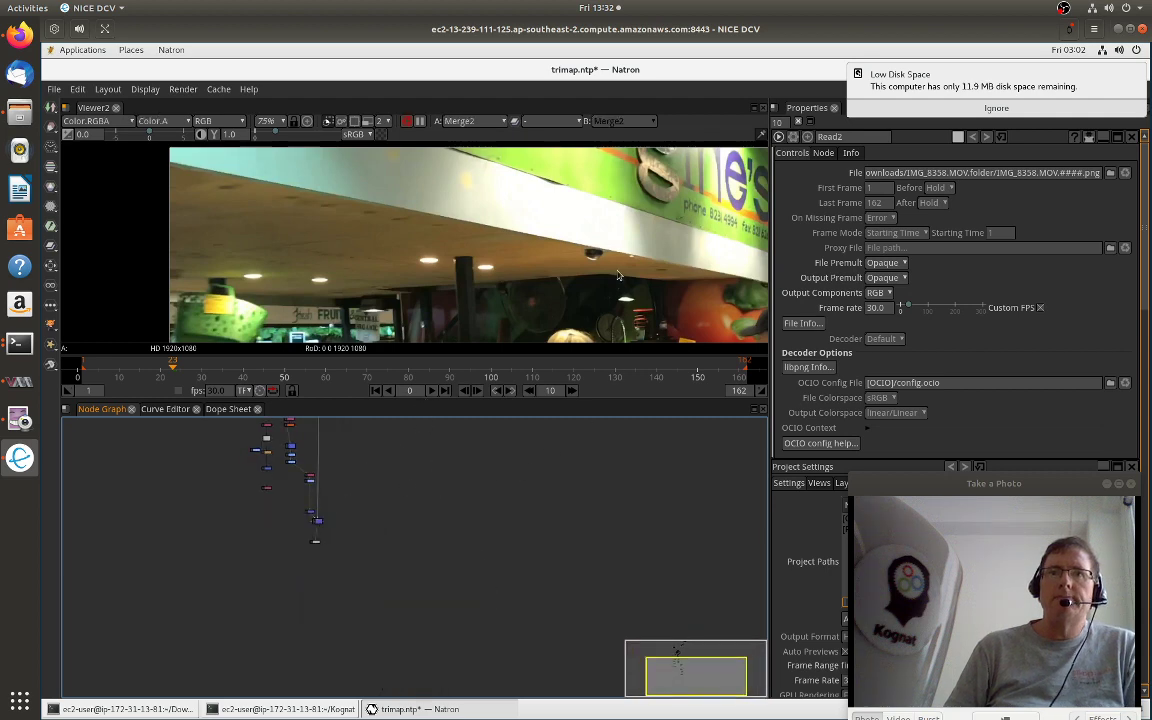
pyautogui.press('space')
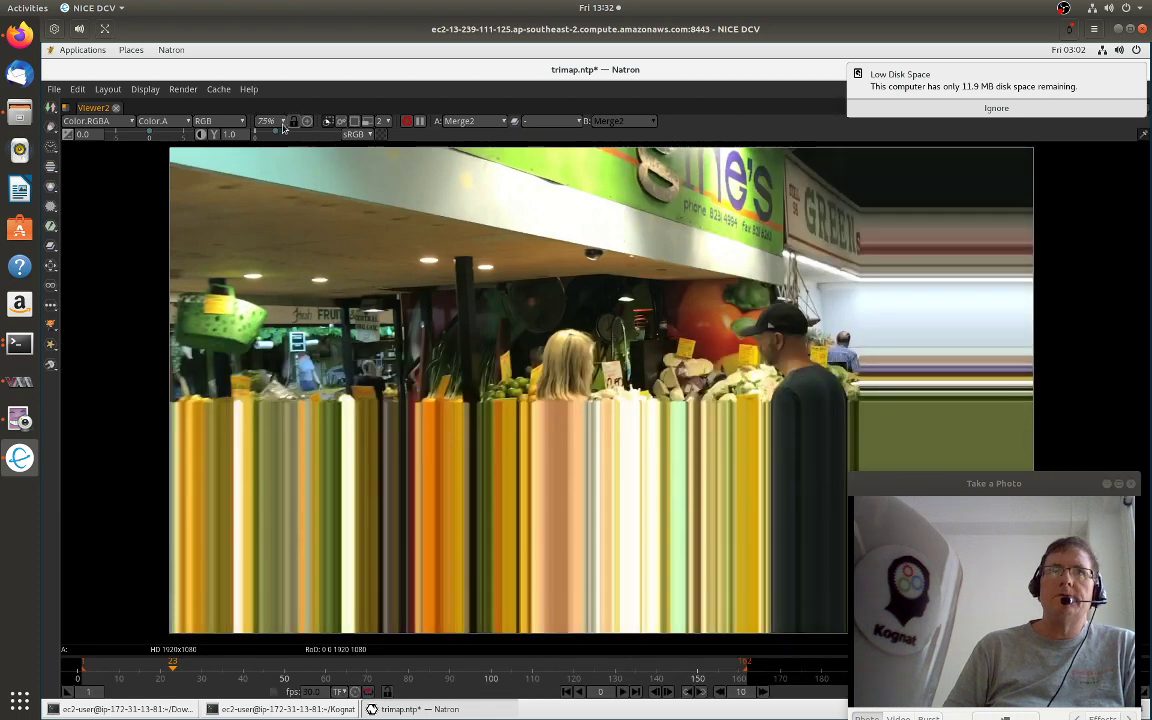
pyautogui.click(192, 676)
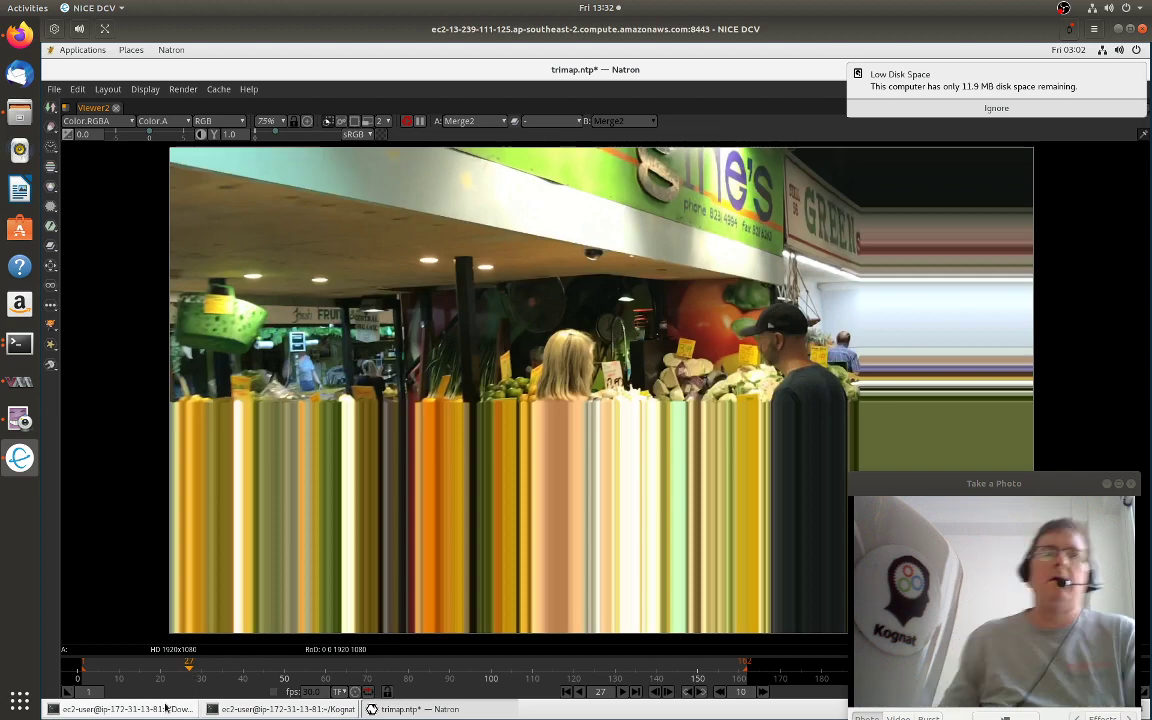
# - Check the Downloads terminal's render log, run nvidia-smi in the Kognat terminal, highlight the GPU utilization value and minimize both terminals
pyautogui.click(162, 709)
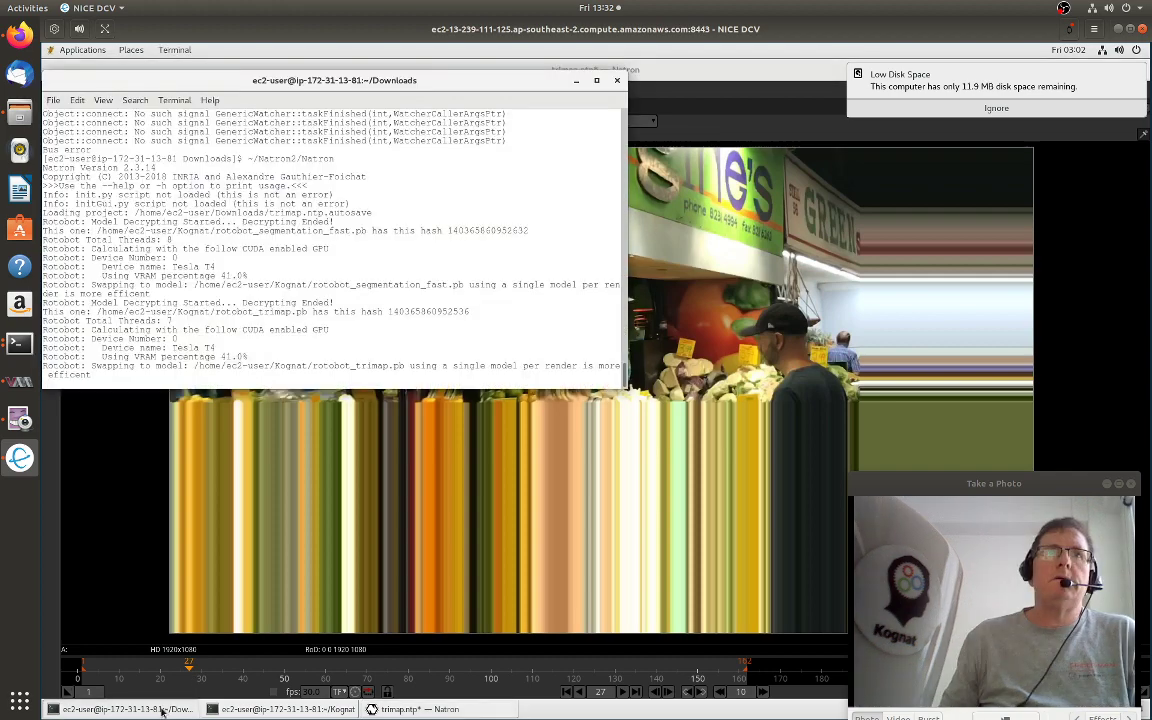
pyautogui.click(222, 709)
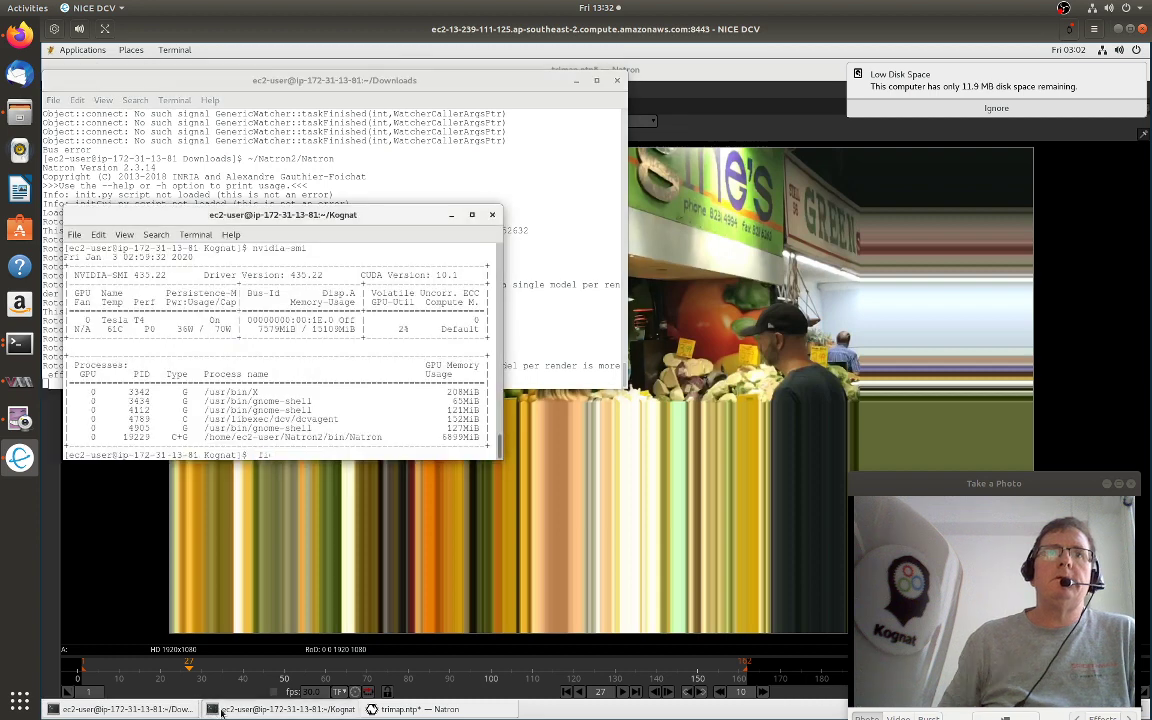
pyautogui.press('Up')
pyautogui.press('Return')
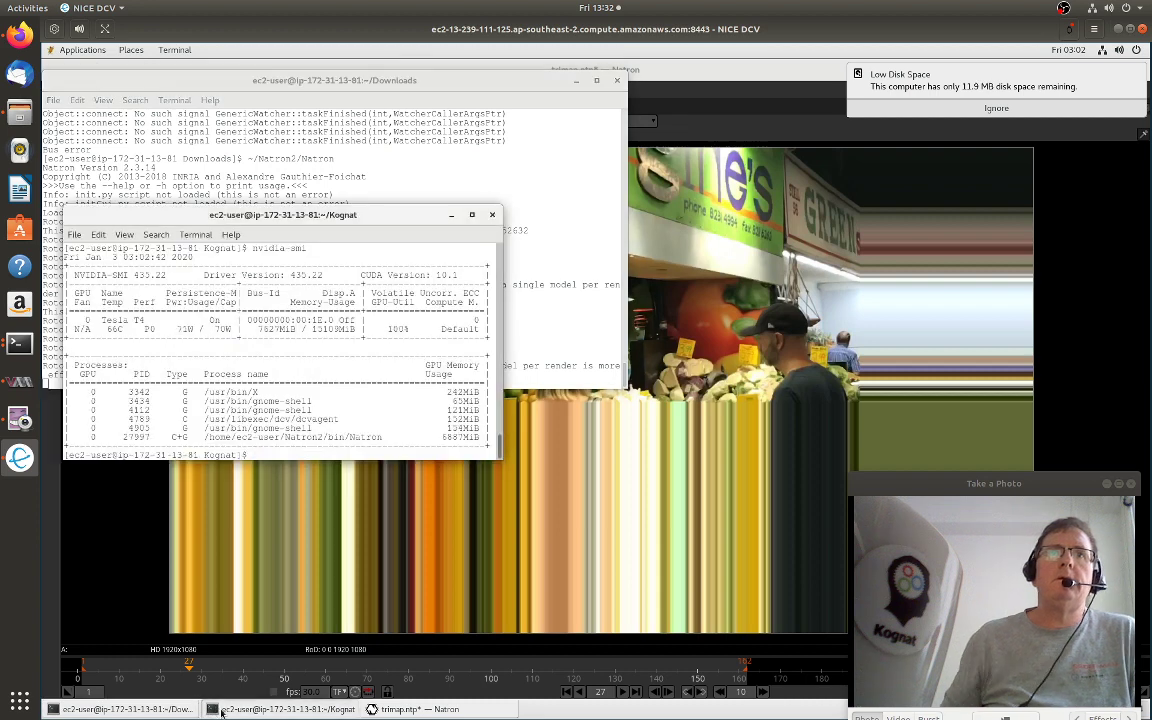
pyautogui.doubleClick(400, 328)
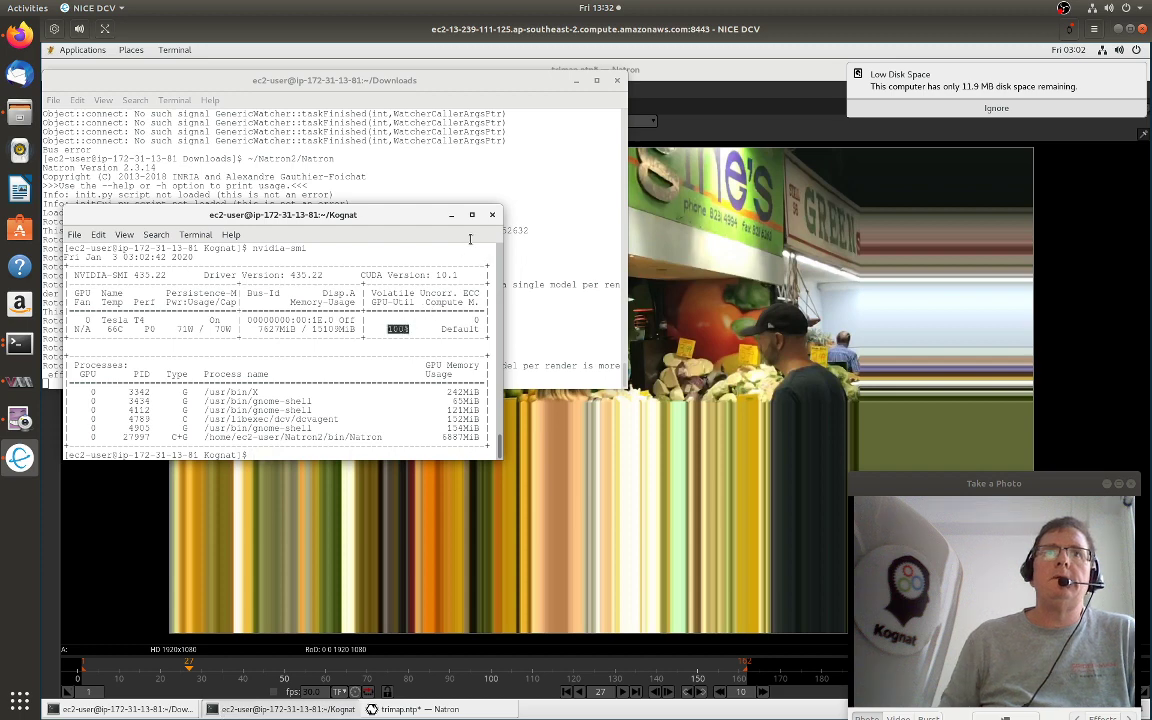
pyautogui.click(574, 81)
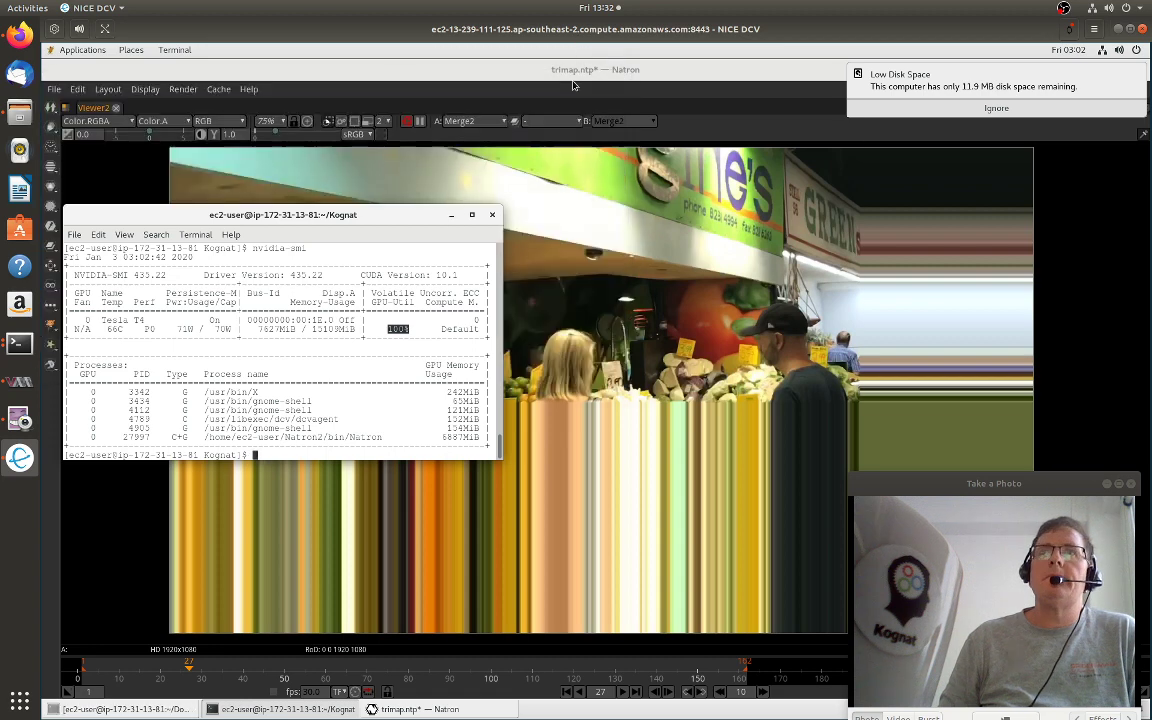
pyautogui.click(452, 217)
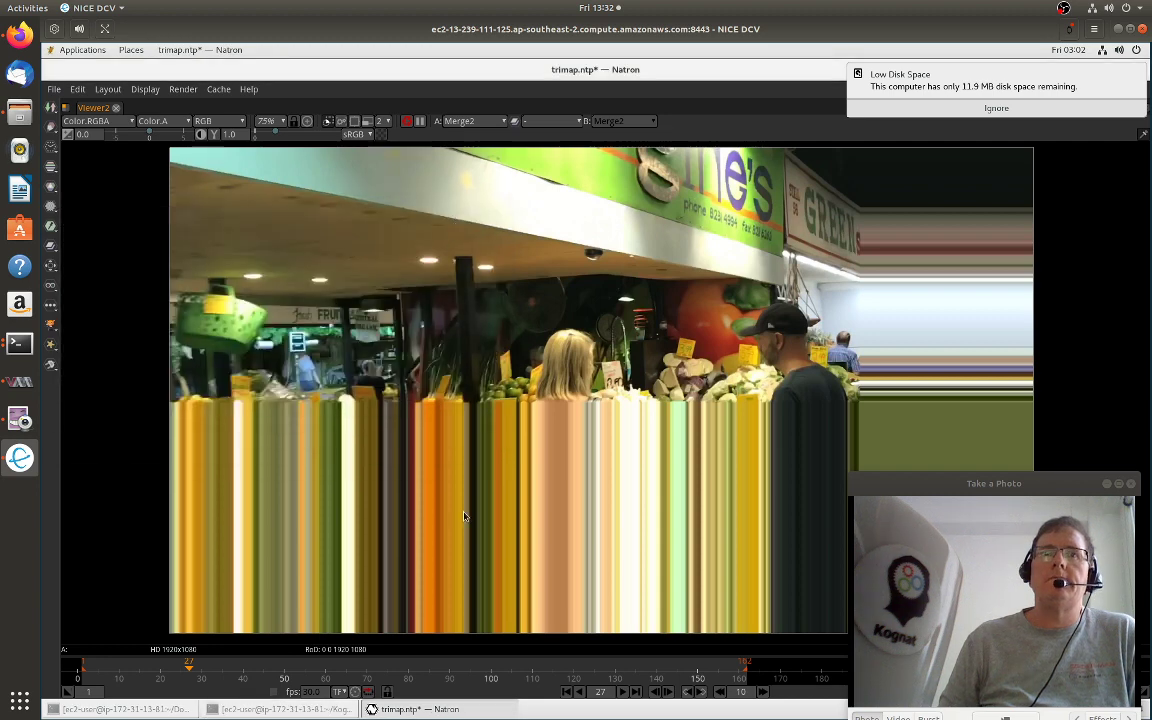
# - Bring back the Kognat terminal, run nvidia-smi again to sample the GPU load and minimize the terminal
pyautogui.click(284, 711)
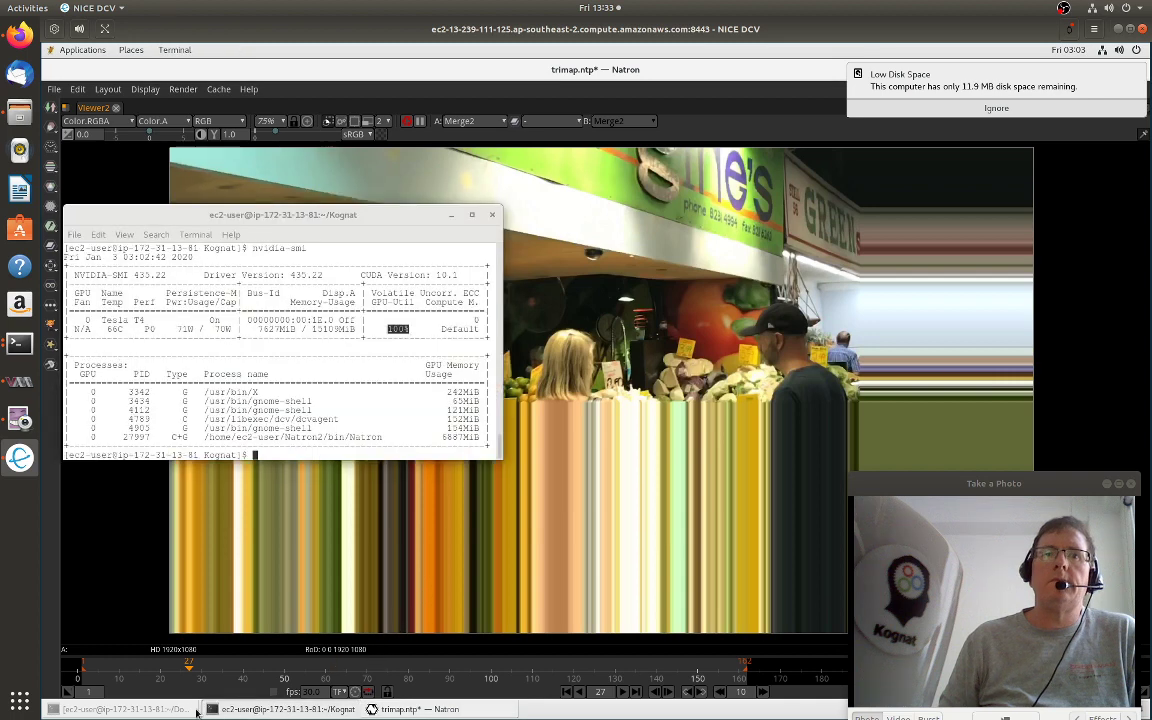
pyautogui.write('nvidia-smi')
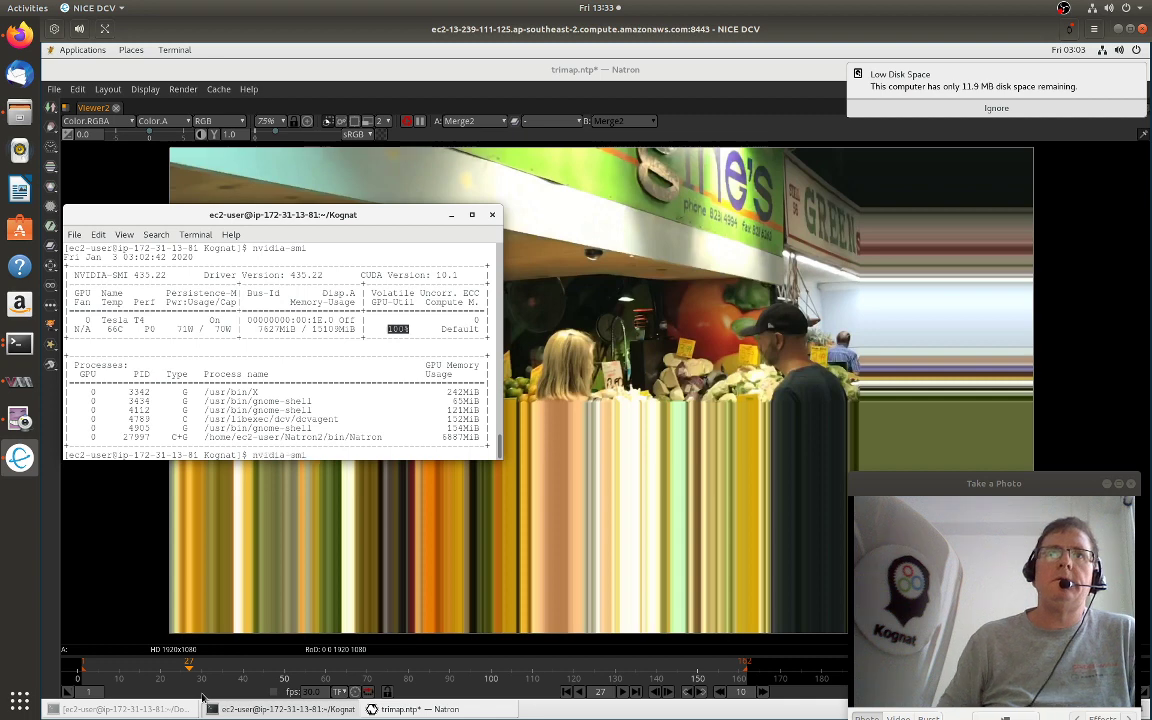
pyautogui.press('Return')
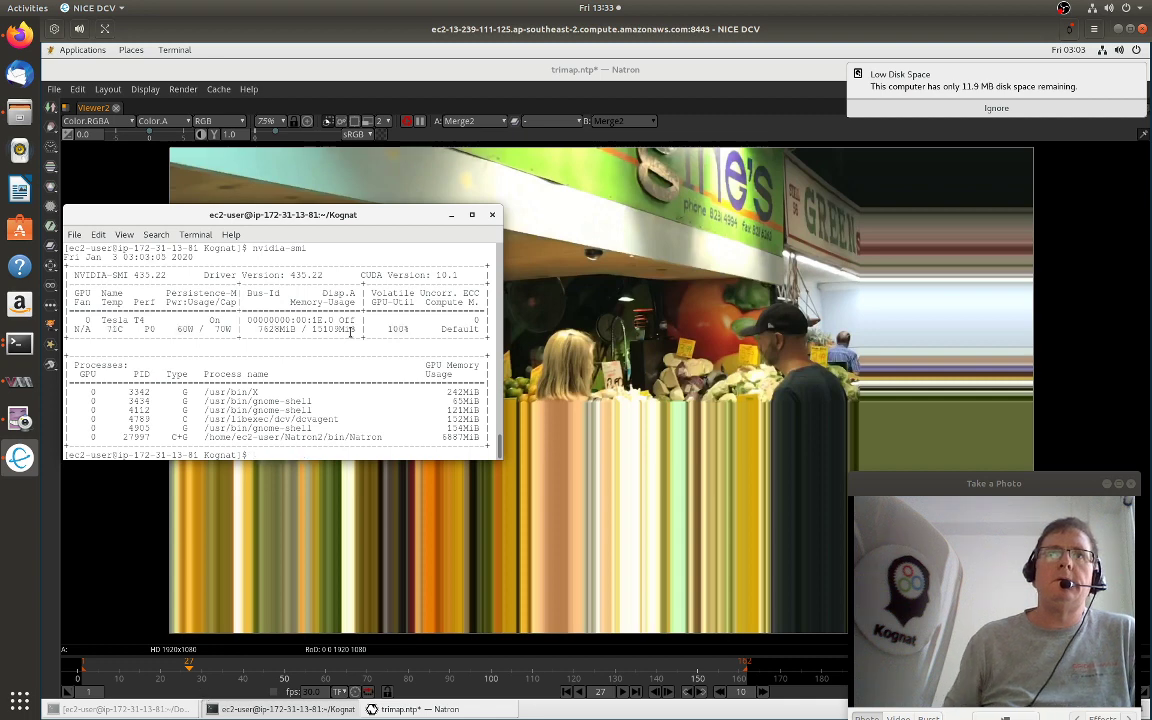
pyautogui.click(453, 215)
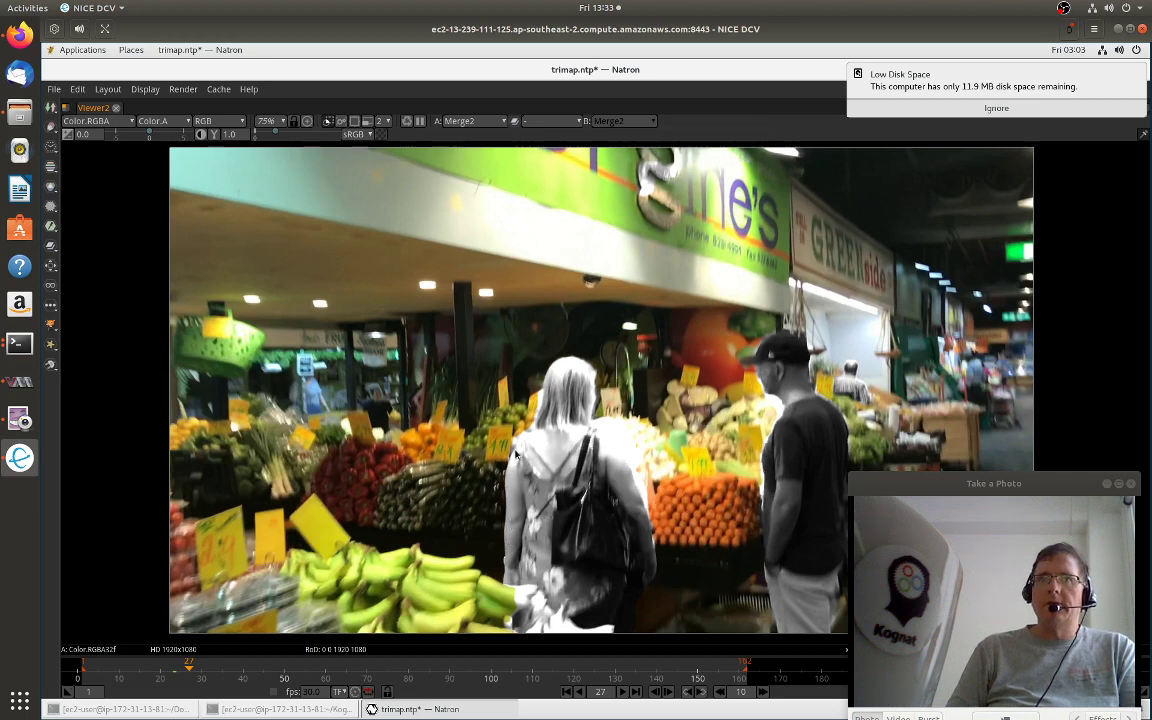
# - Play the Merge2 result forward from frame 27 to review the desaturated people through frame 32
pyautogui.click(622, 691)
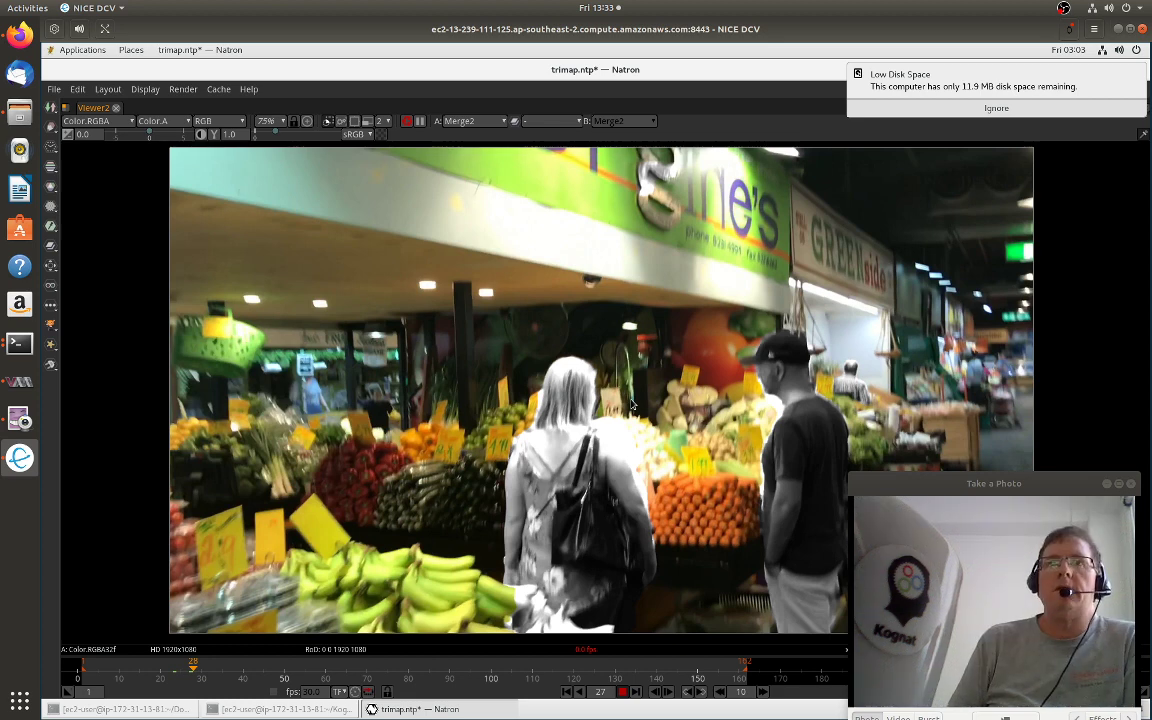
pyautogui.press('Right')
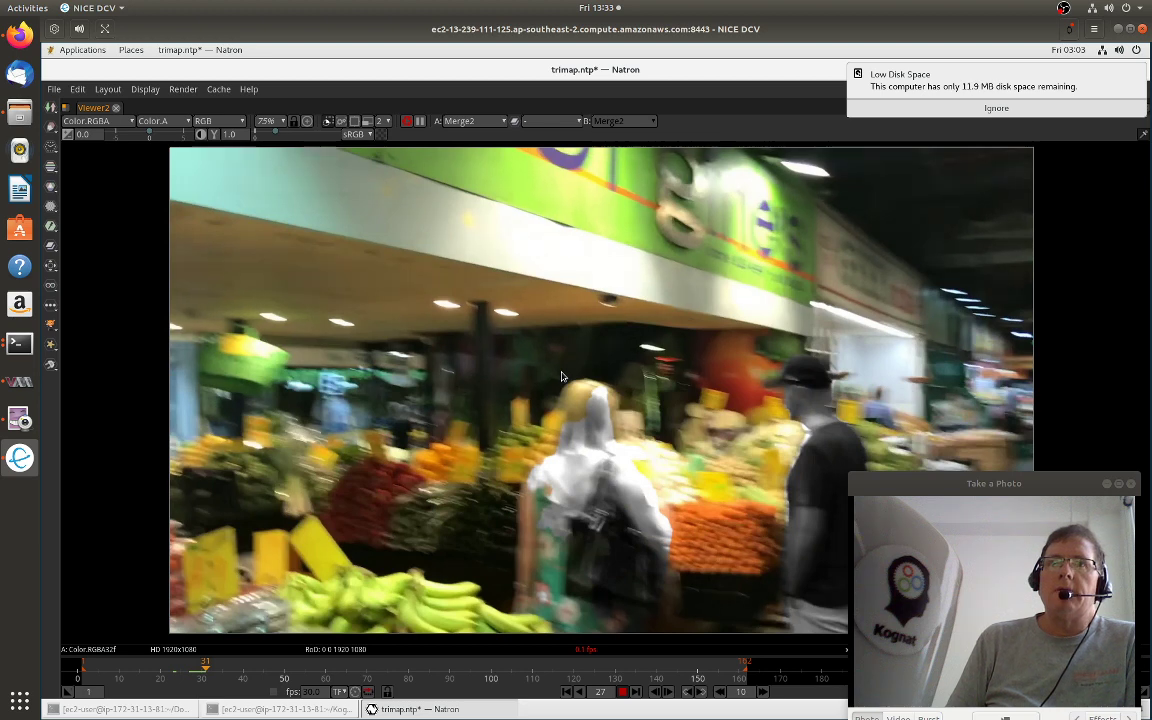
pyautogui.press('Right')
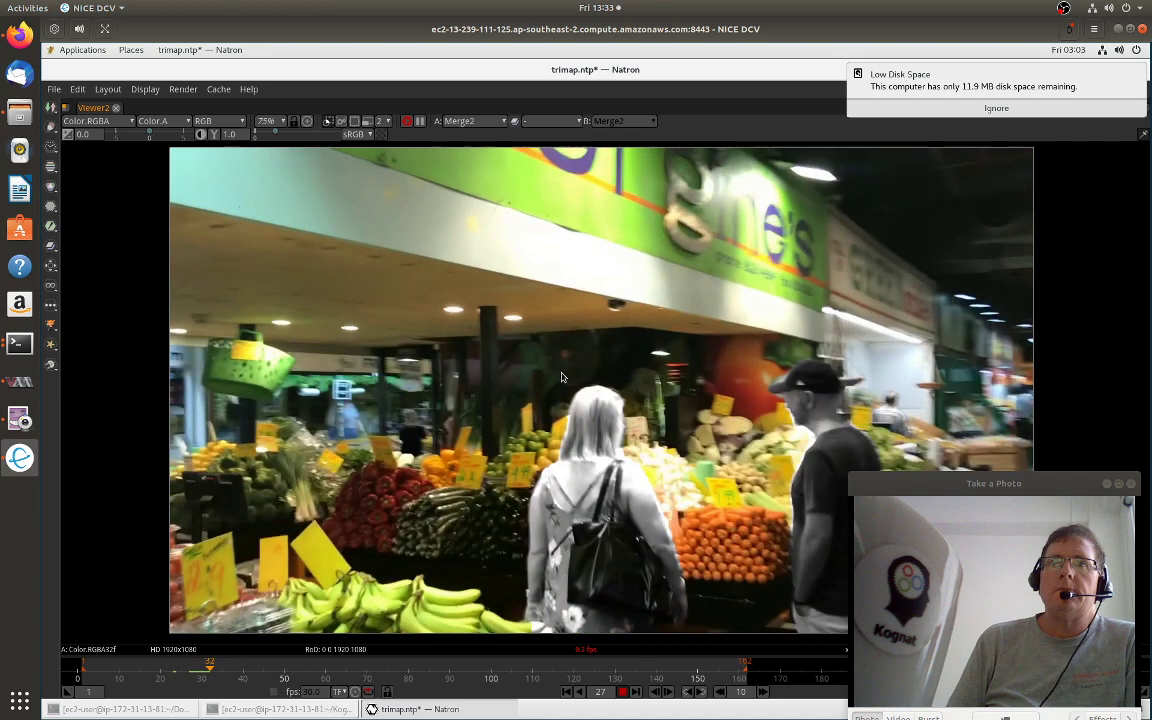